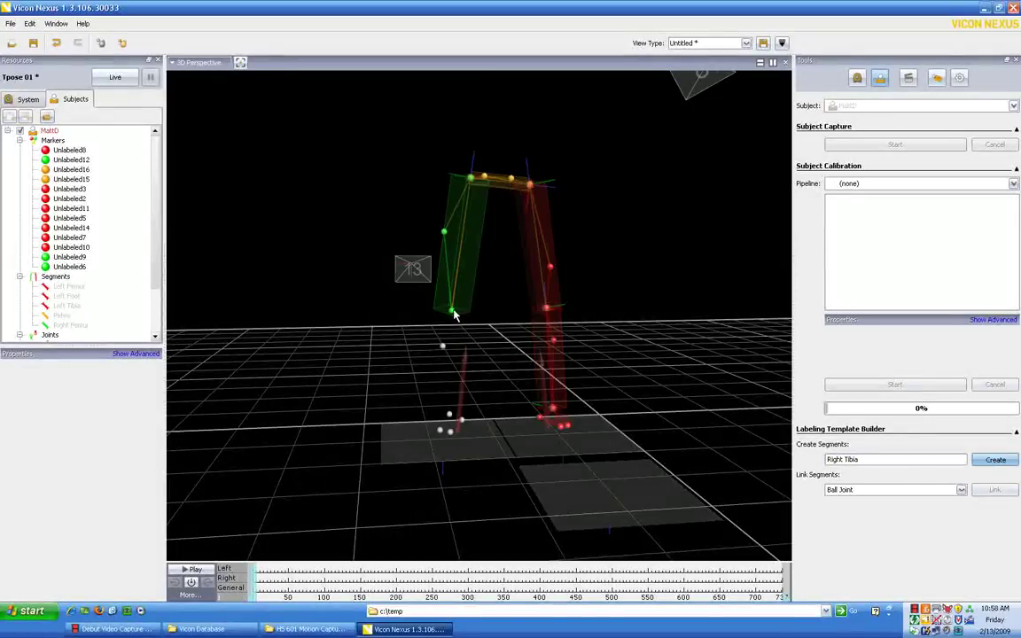
Assign the last marker to the Right Tibia segment and orbit to inspect the legs.
left_click(449, 418)
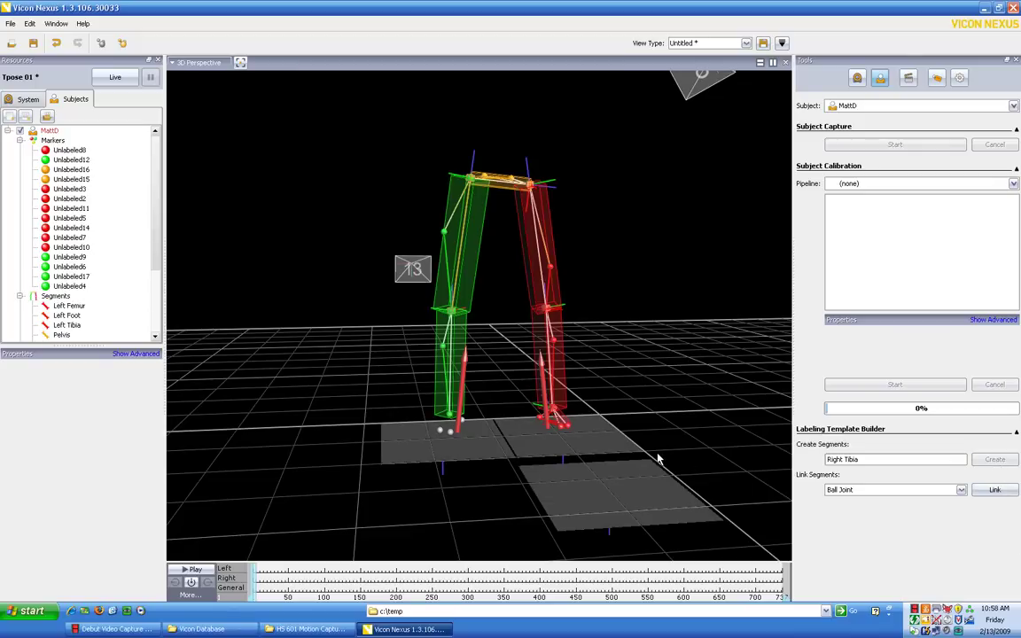
left_click_drag(594, 414, 721, 436)
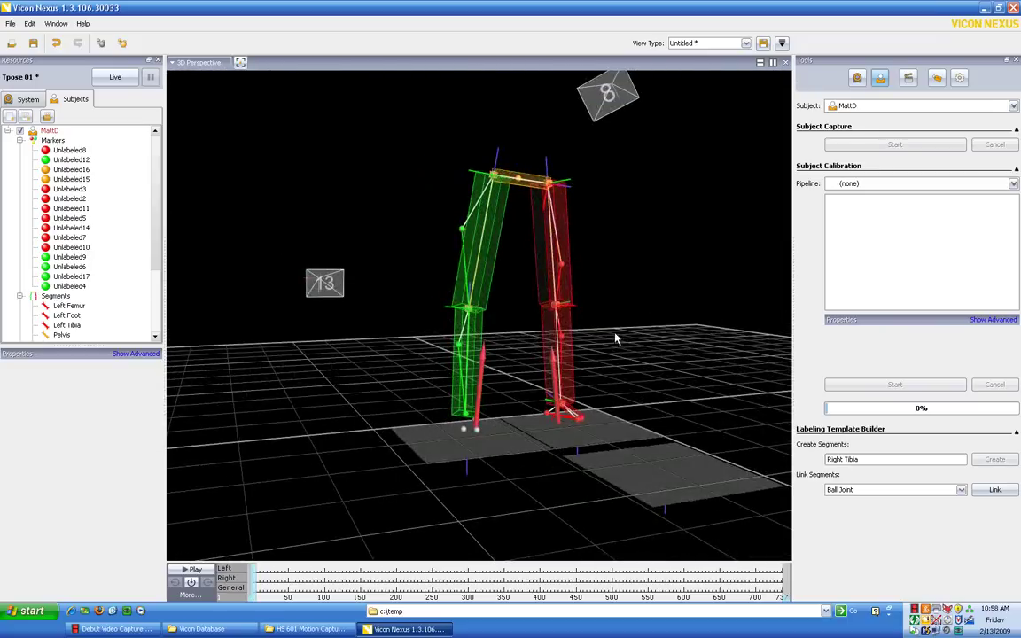
left_click_drag(615, 337, 737, 465)
Start a new Right Foot segment and assign its first foot marker.
left_click(884, 460)
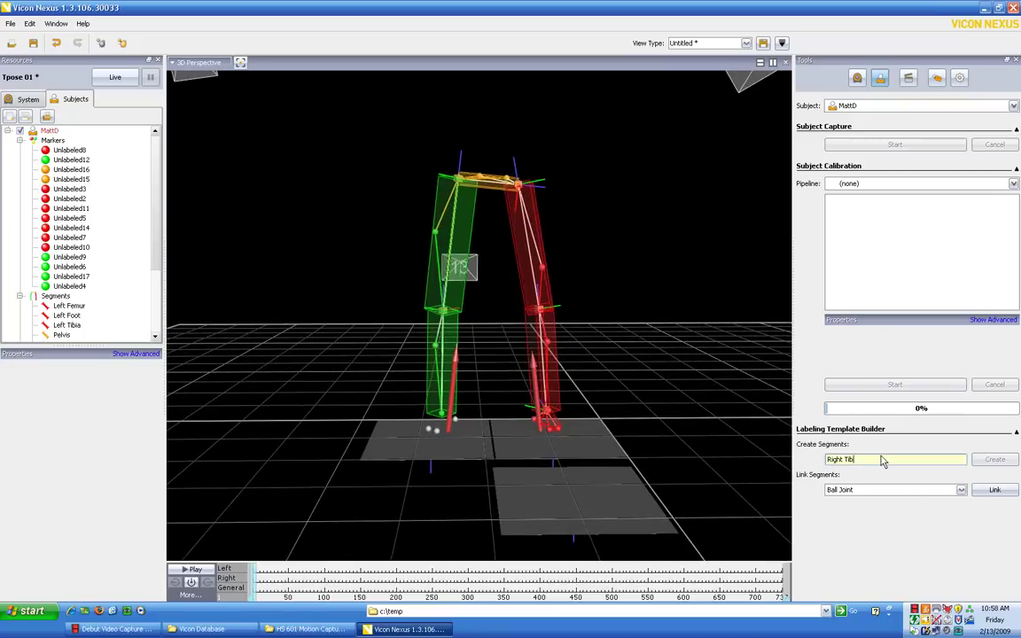
type("Foot")
left_click(995, 459)
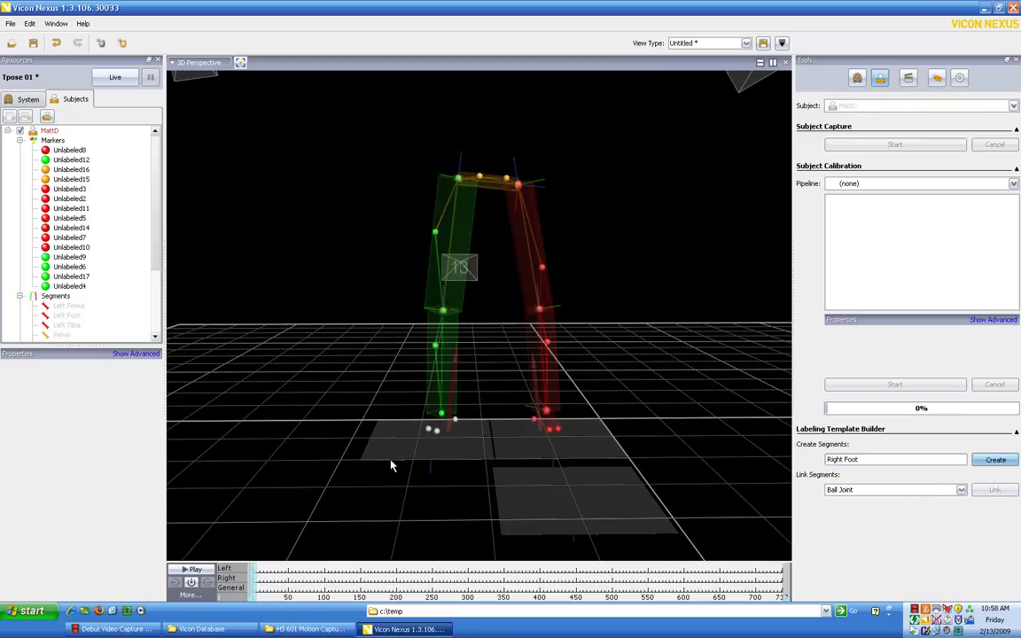
left_click(429, 431)
Create the Right Foot segment and scroll to the Segments and Joints lists.
left_click(995, 460)
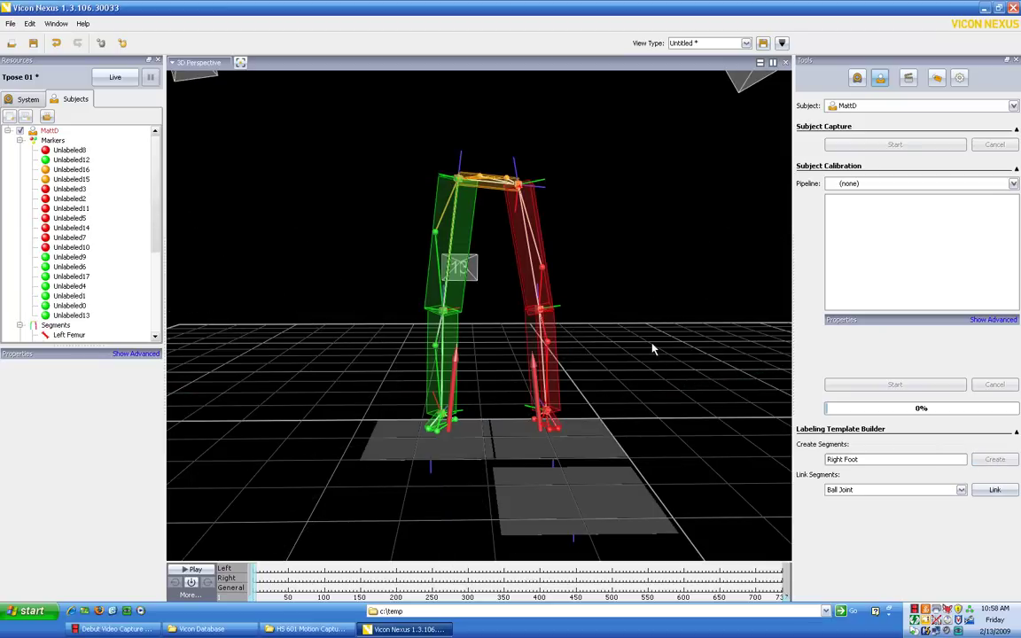
mouse_move(654, 350)
left_mouse_down()
mouse_move(681, 418)
mouse_move(667, 330)
mouse_move(651, 343)
left_mouse_up()
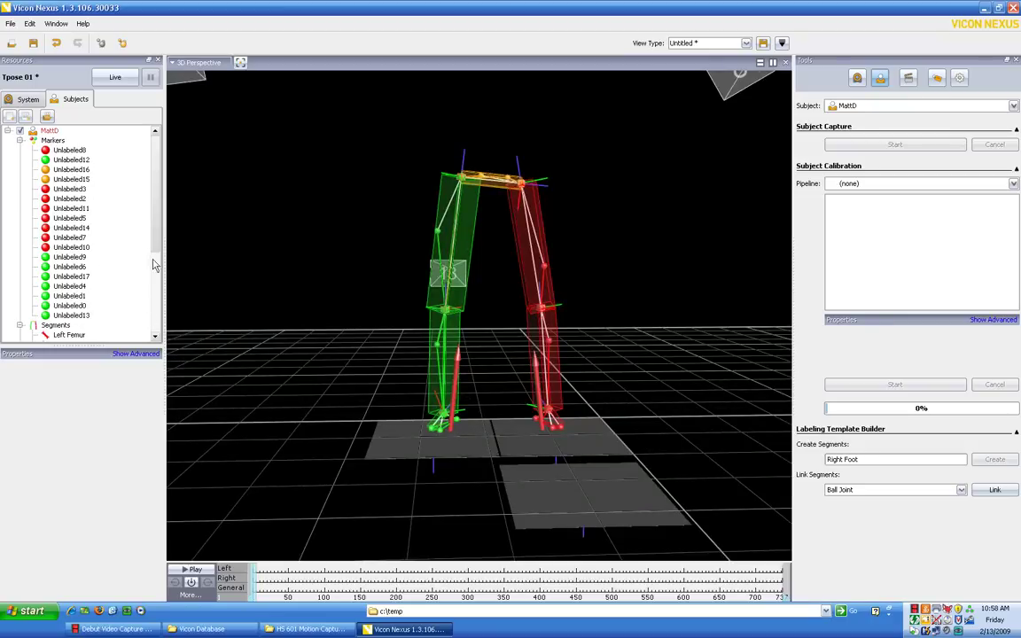
left_click_drag(155, 267, 156, 328)
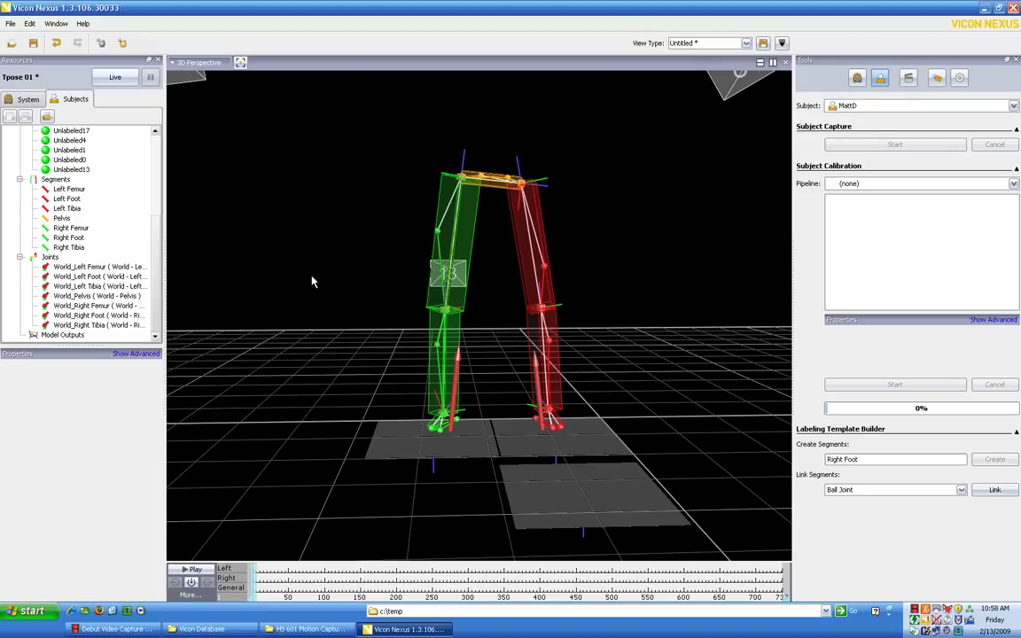
left_click(961, 79)
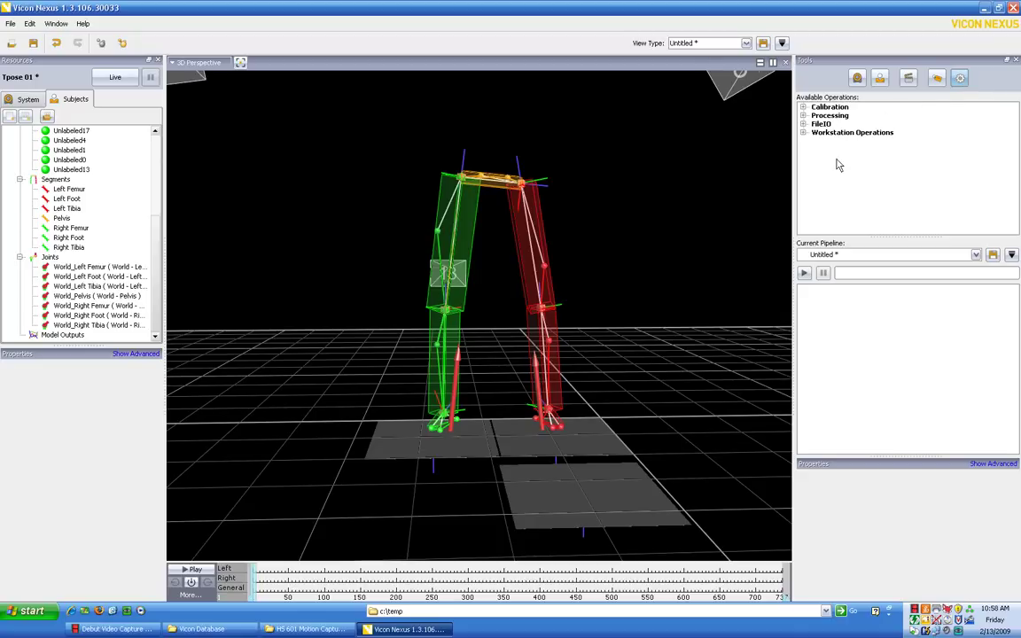
left_click(803, 115)
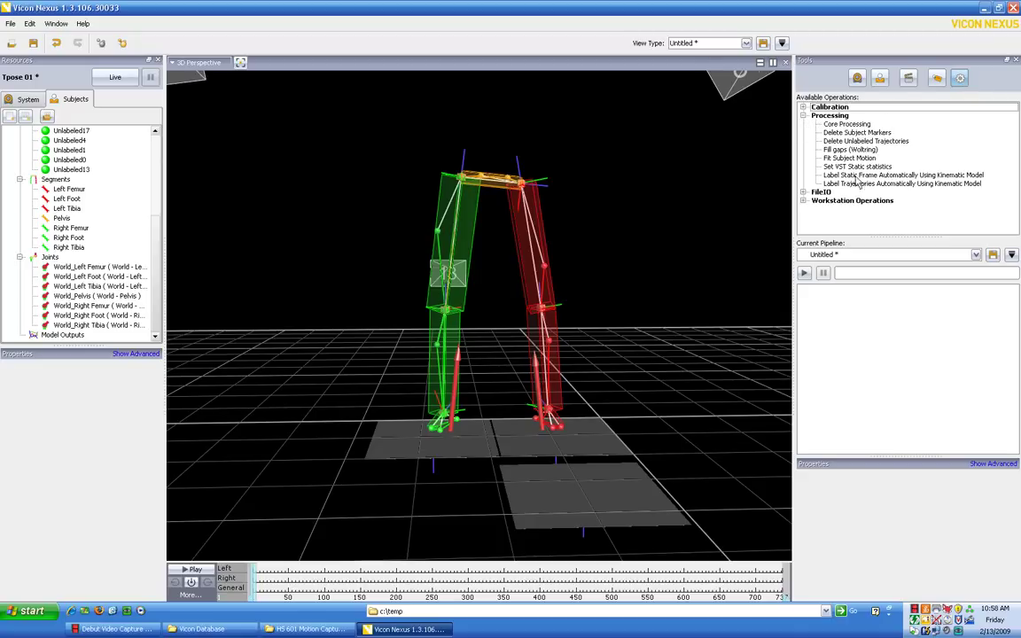
left_click(805, 202)
scroll(816, 212, "down", 3)
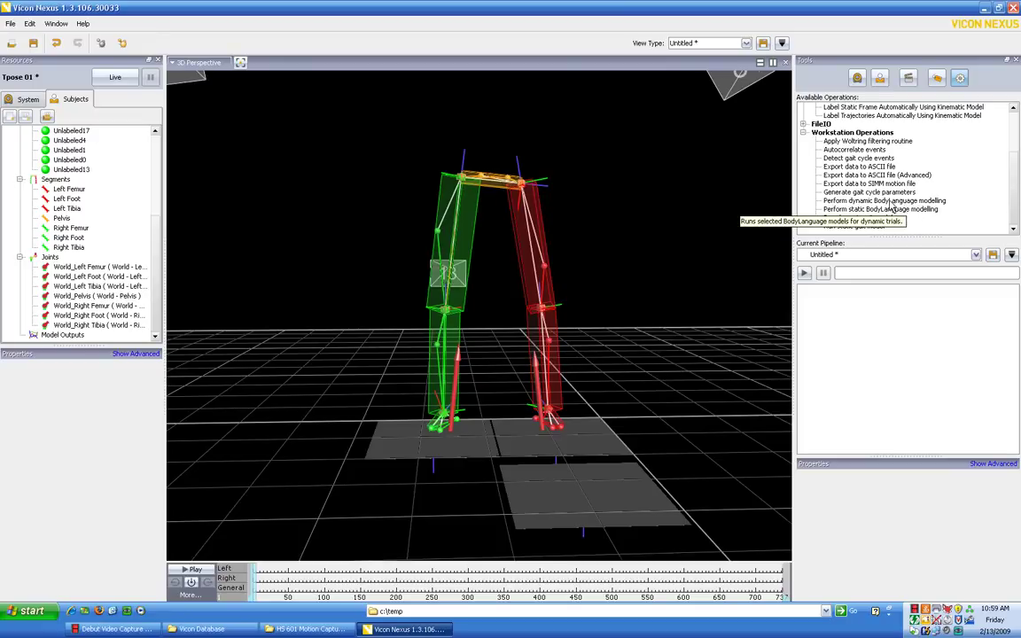
left_click(881, 78)
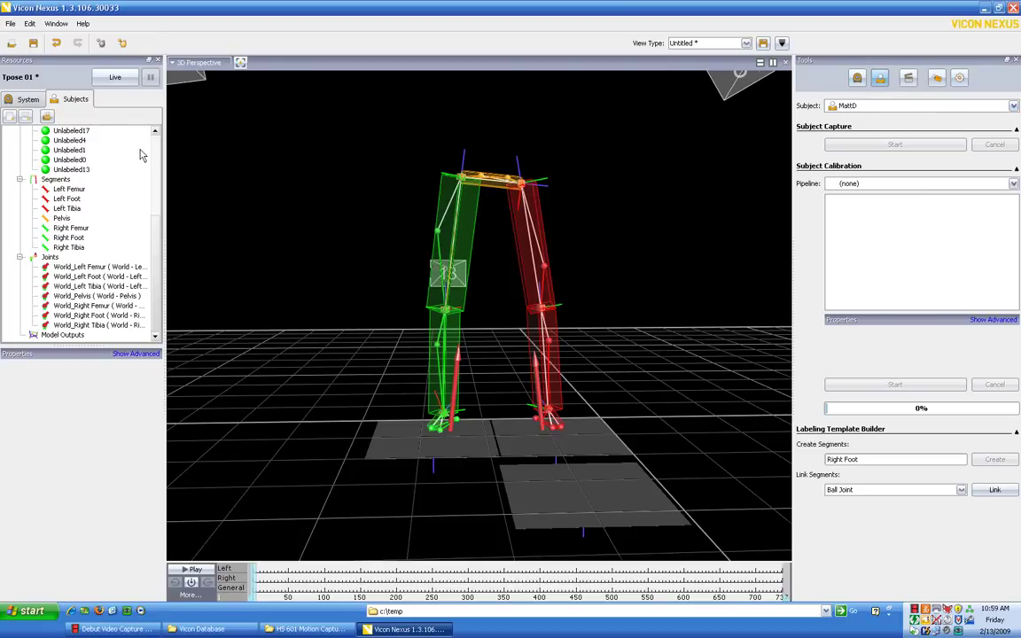
Rename marker Unlabeled8 to LASI in its Properties Name field.
left_click_drag(153, 225, 160, 140)
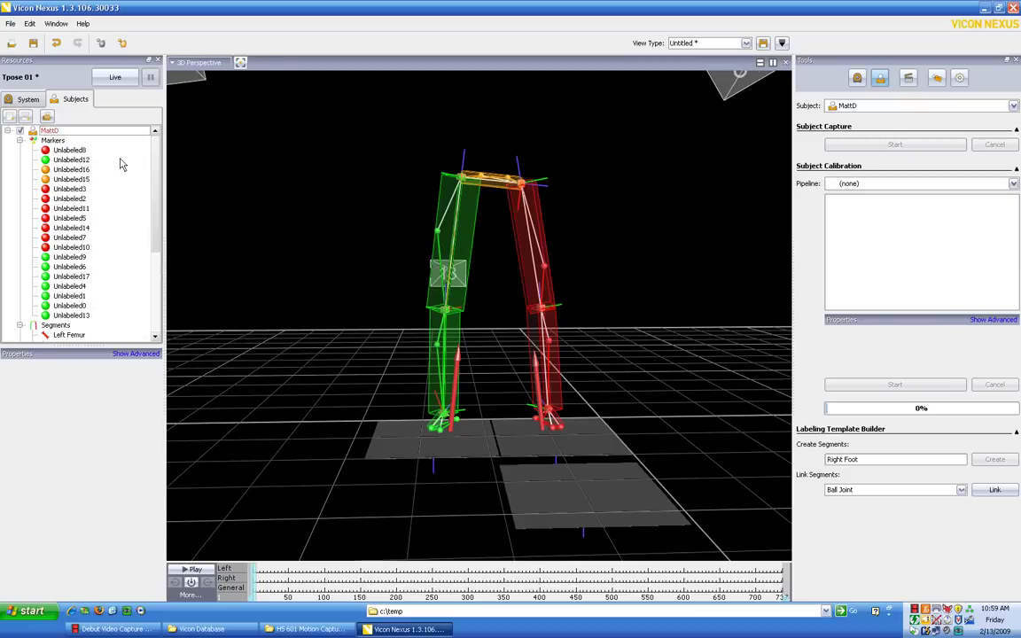
left_click(71, 152)
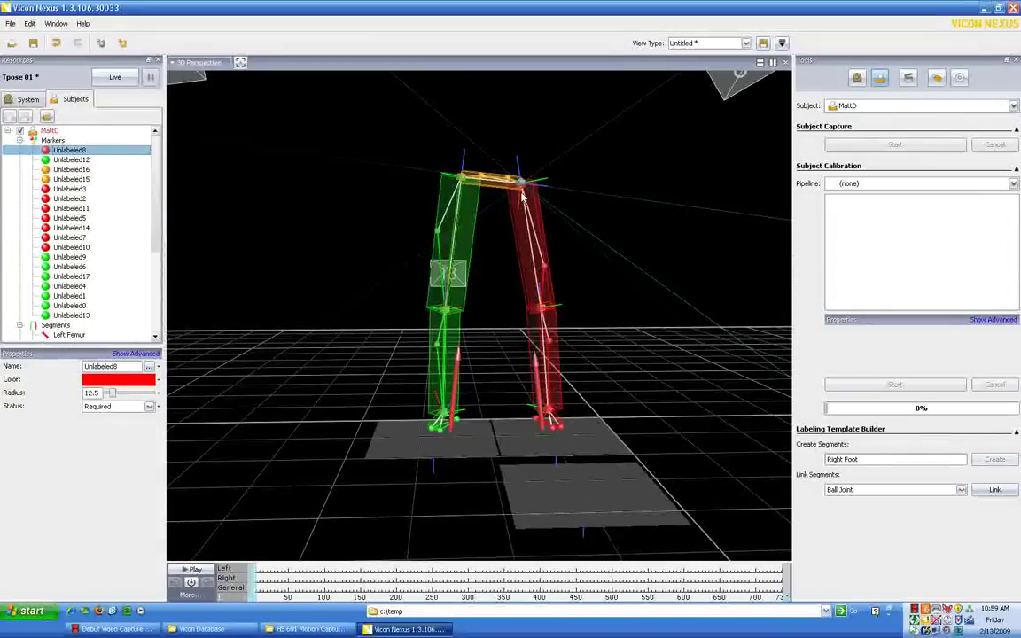
left_click_drag(514, 233, 499, 232)
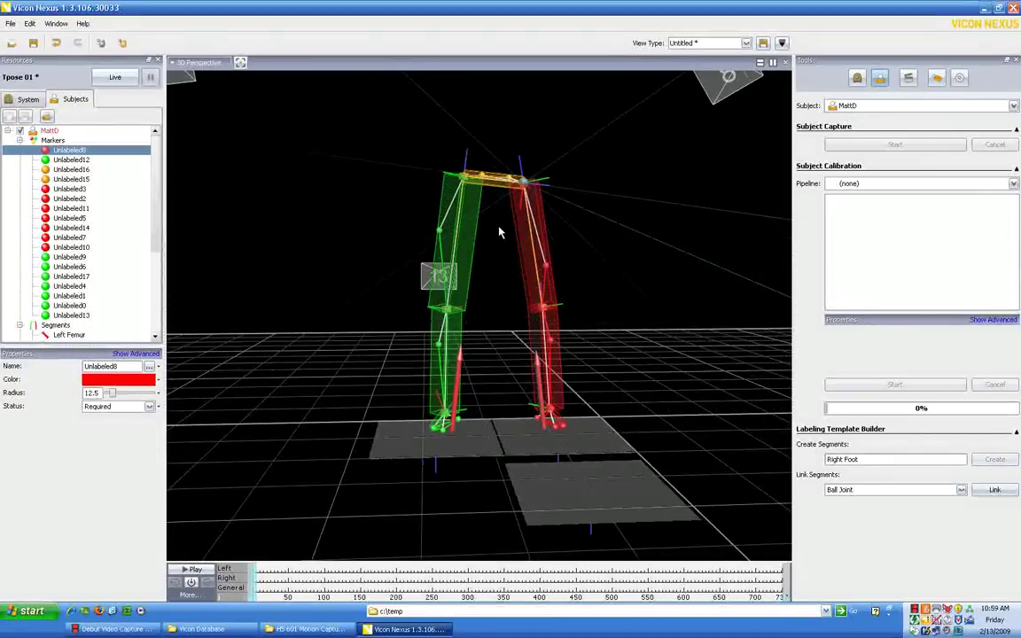
left_click_drag(131, 366, 51, 367)
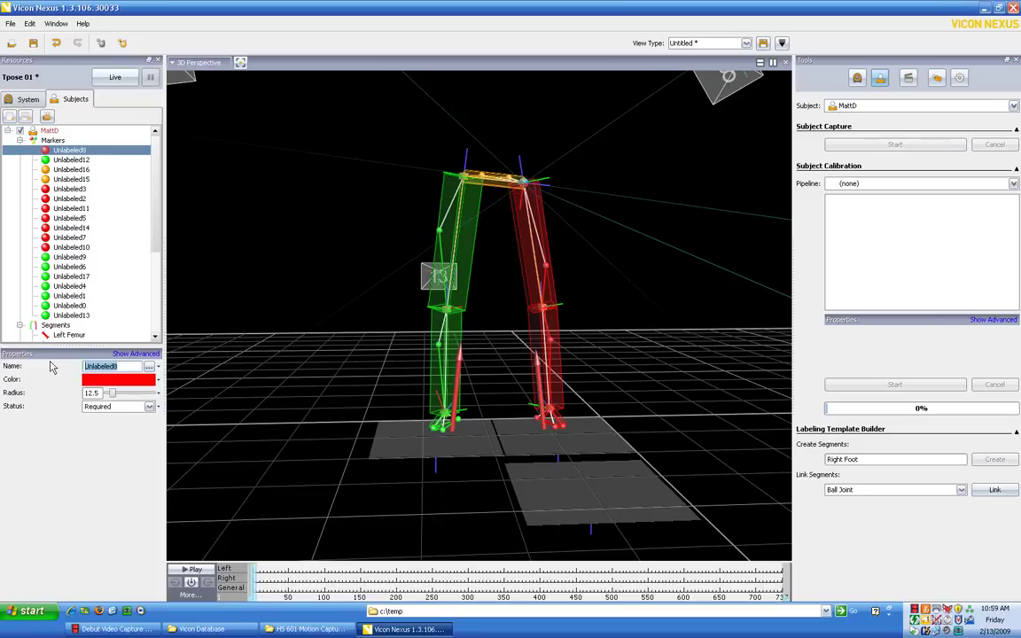
type("LASI")
key("Return")
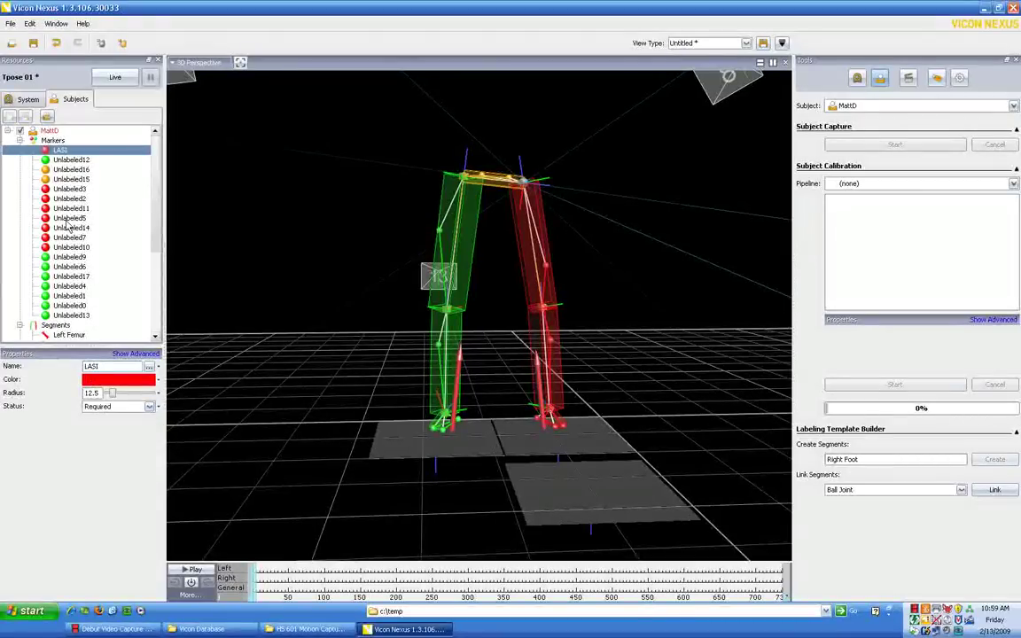
Rename Unlabeled12, Unlabeled16 and Unlabeled15 to RASI, LPSI and RPSI.
left_click(64, 160)
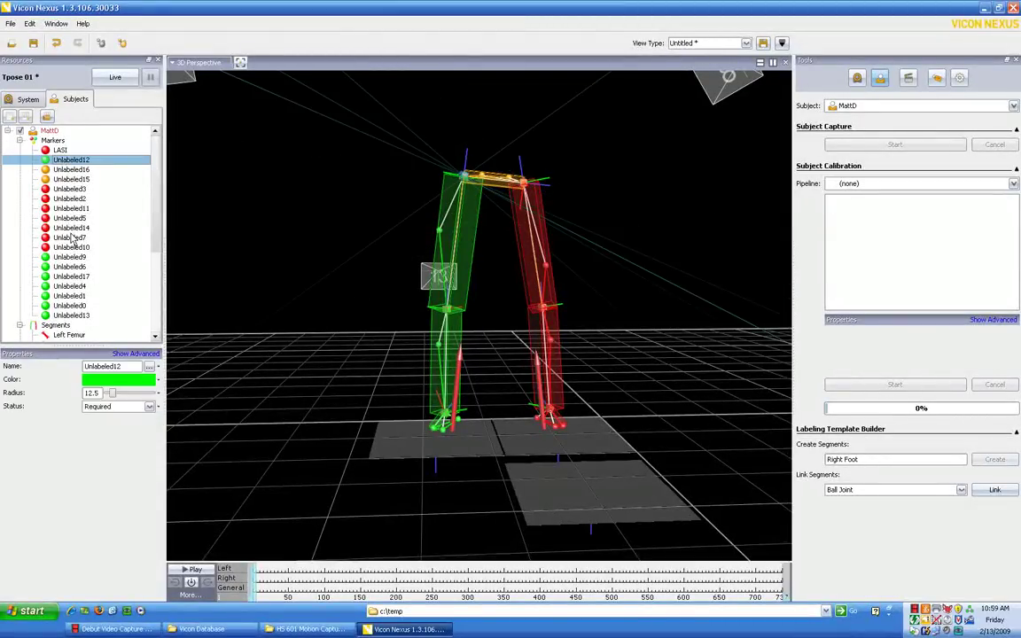
double_click(132, 371)
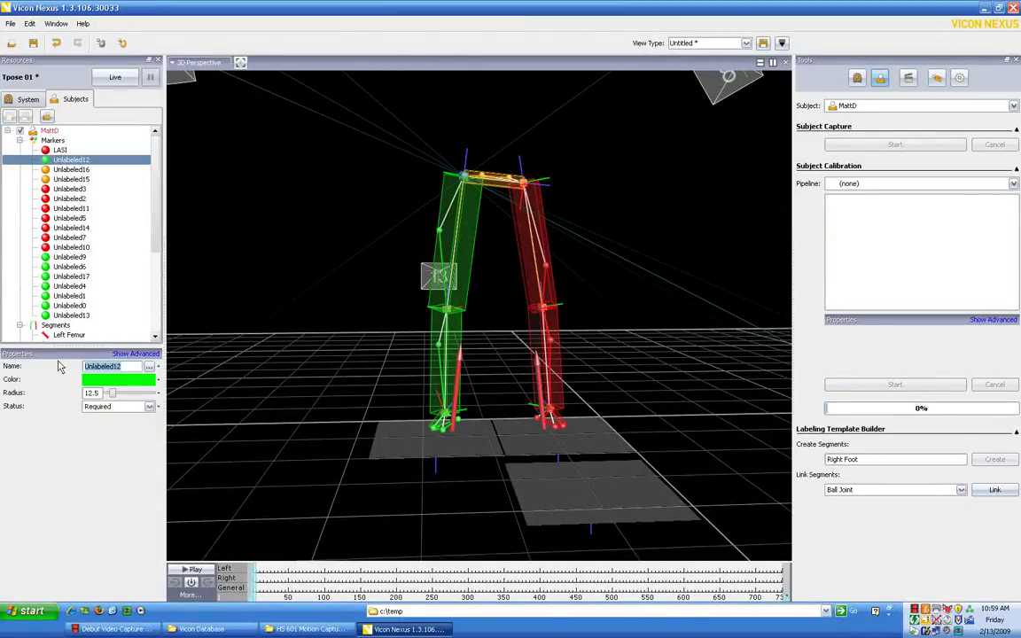
type("RASI")
left_click(71, 168)
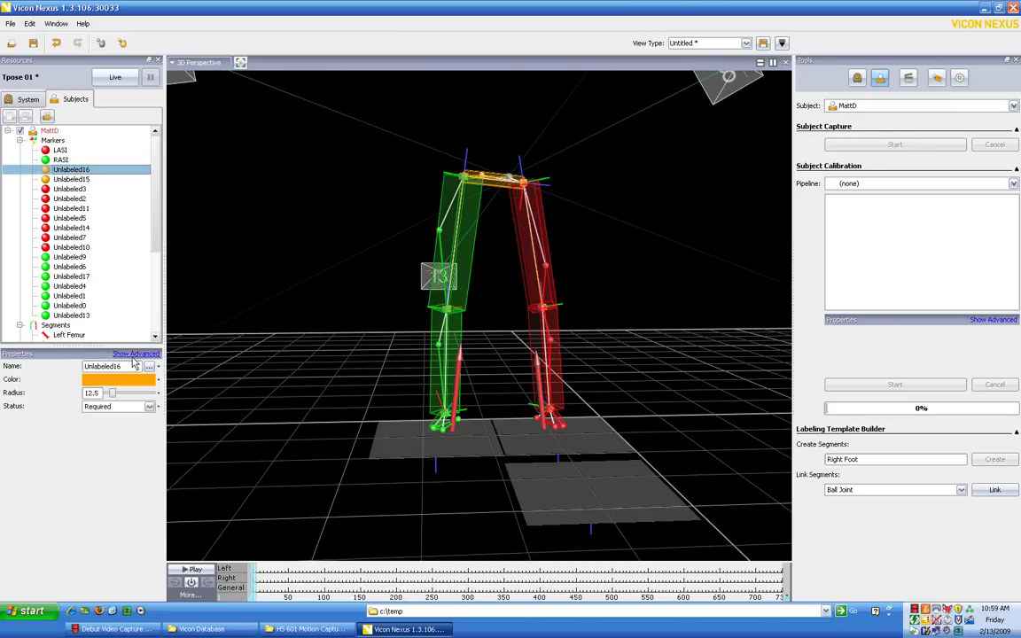
double_click(133, 366)
type("LP")
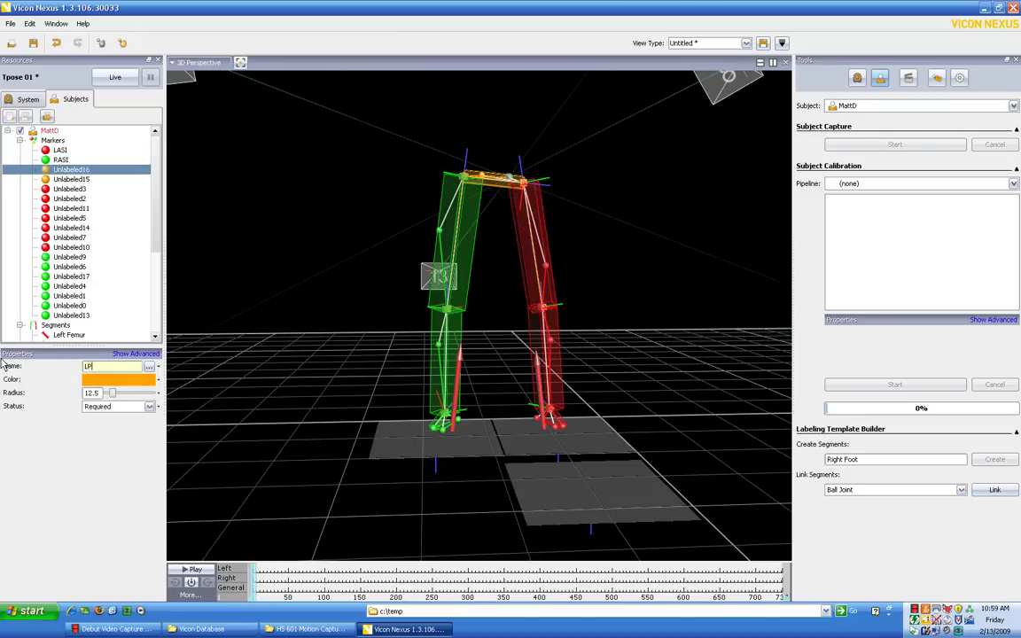
type("SI")
left_click(71, 179)
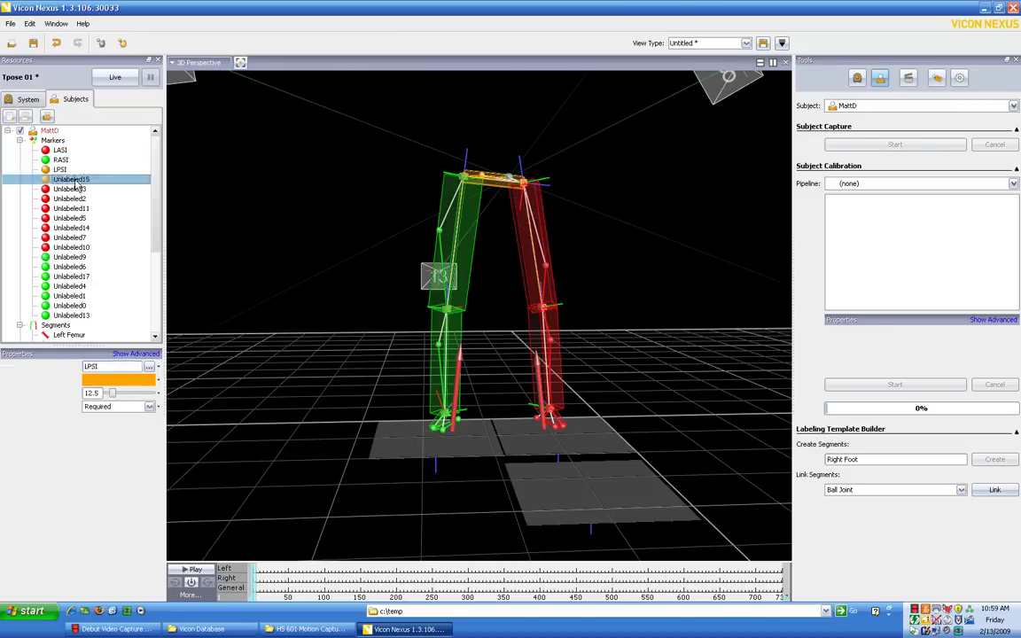
double_click(130, 367)
type("R")
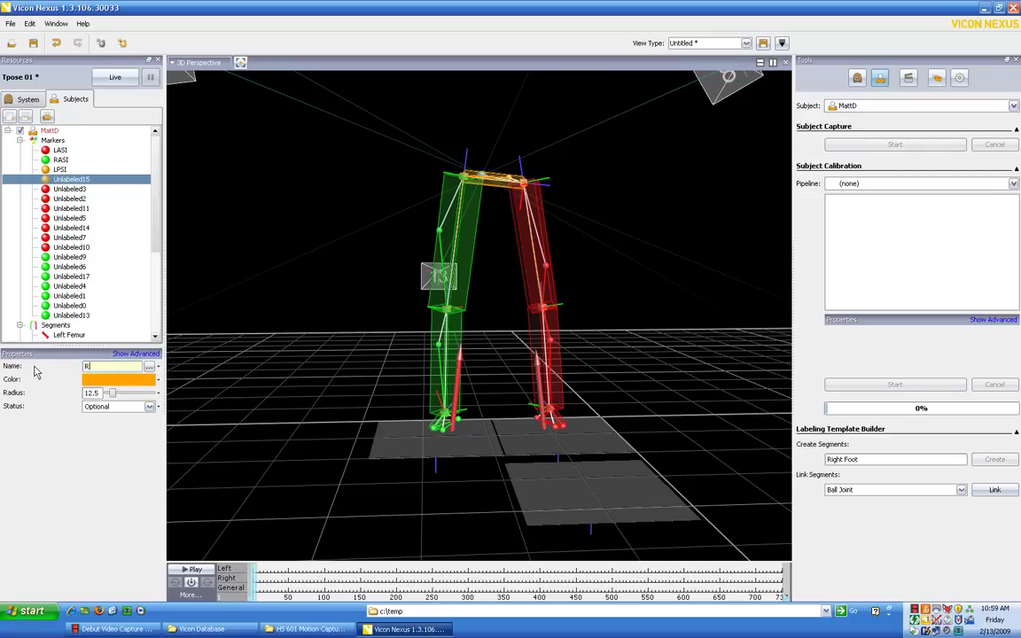
type("PSI")
Rename Unlabeled3, Unlabeled2 and Unlabeled5 to LKNE, LFEM and LTIB.
left_click(71, 188)
key("Tab")
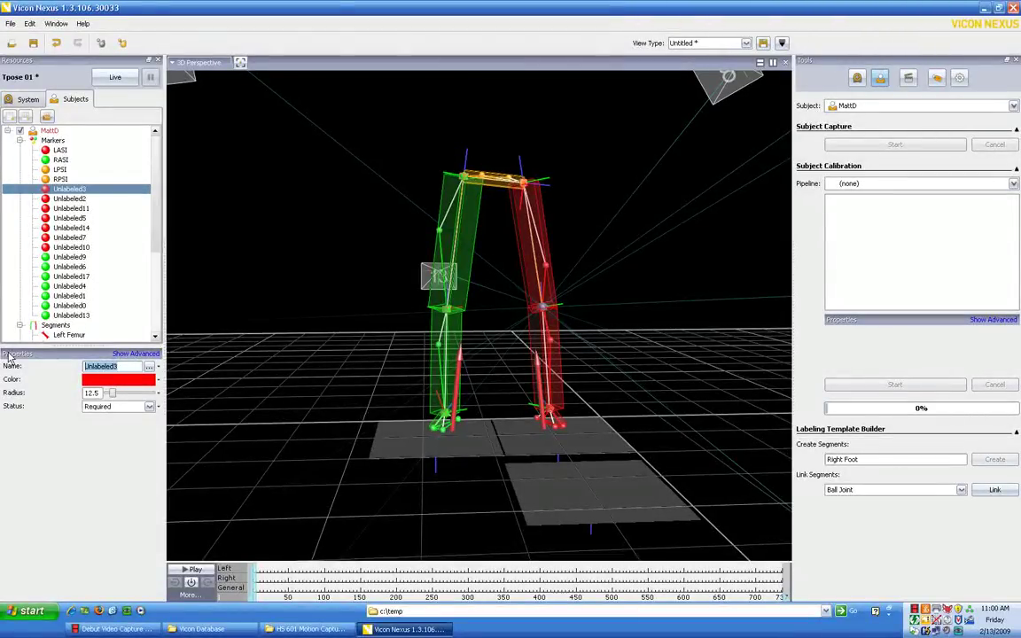
type("LKNE")
left_click(75, 199)
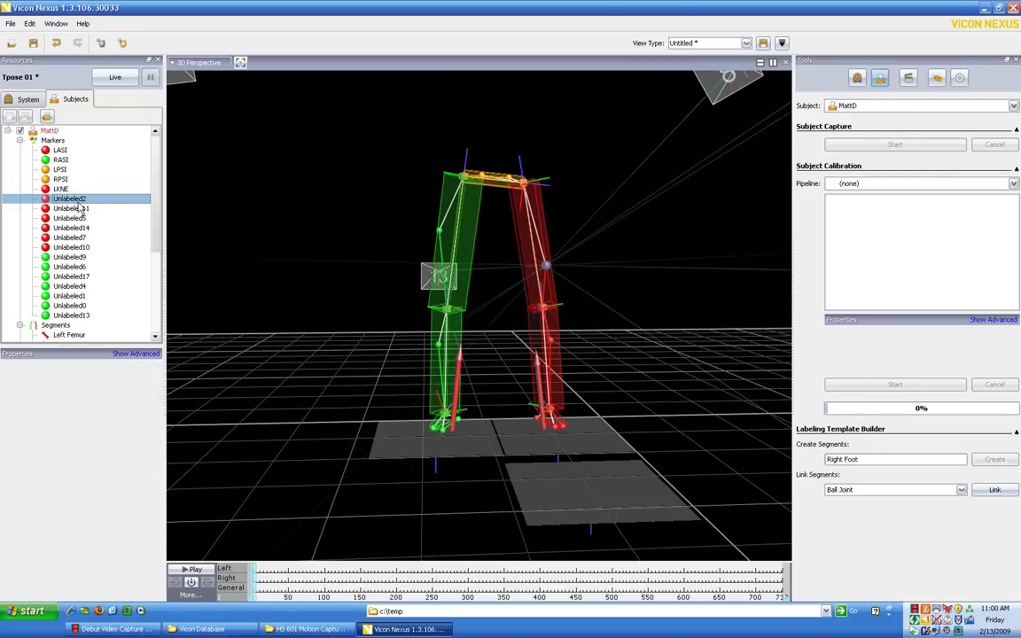
key("Tab")
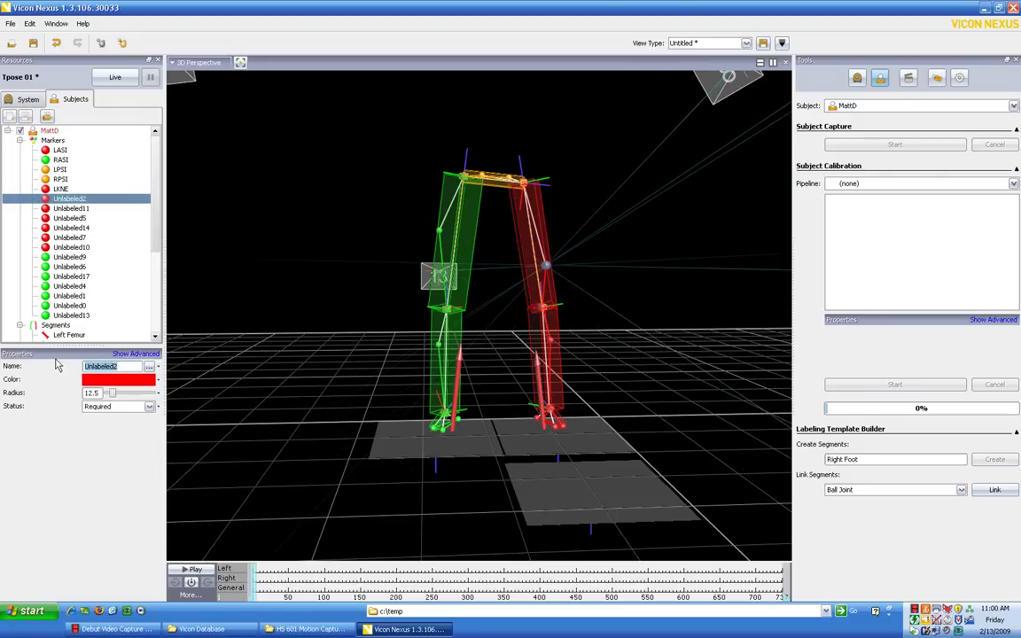
type("LFEM")
left_click(78, 218)
key("Tab")
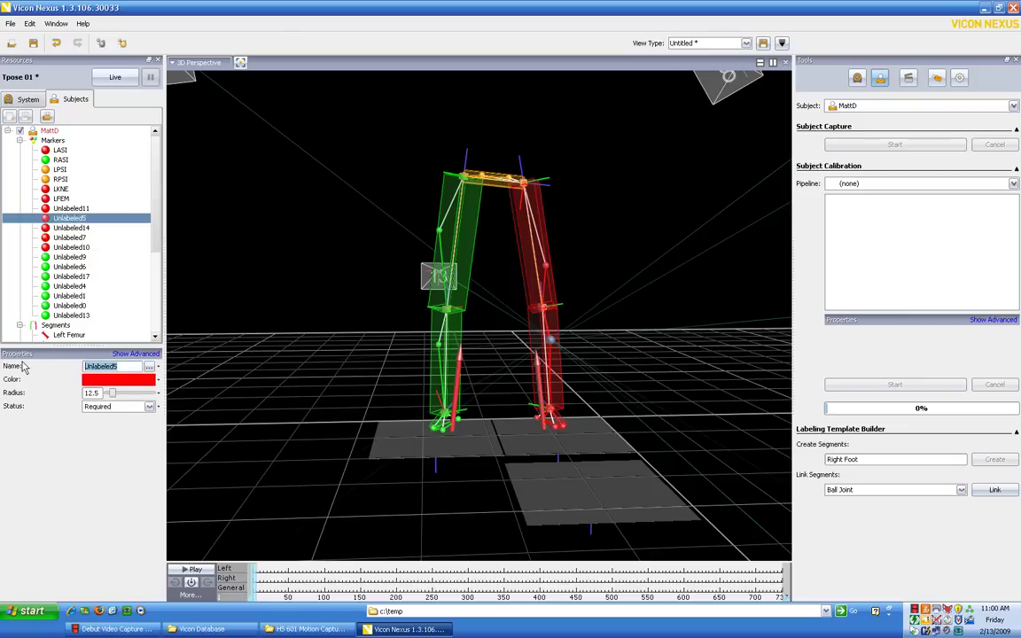
type("LTIB")
left_click(70, 228)
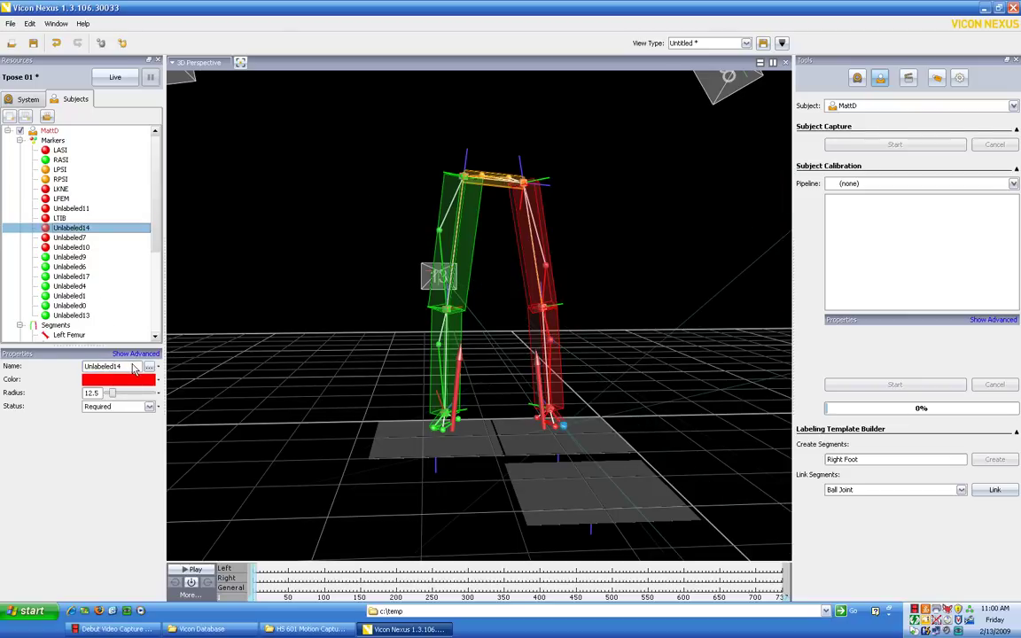
key("Tab")
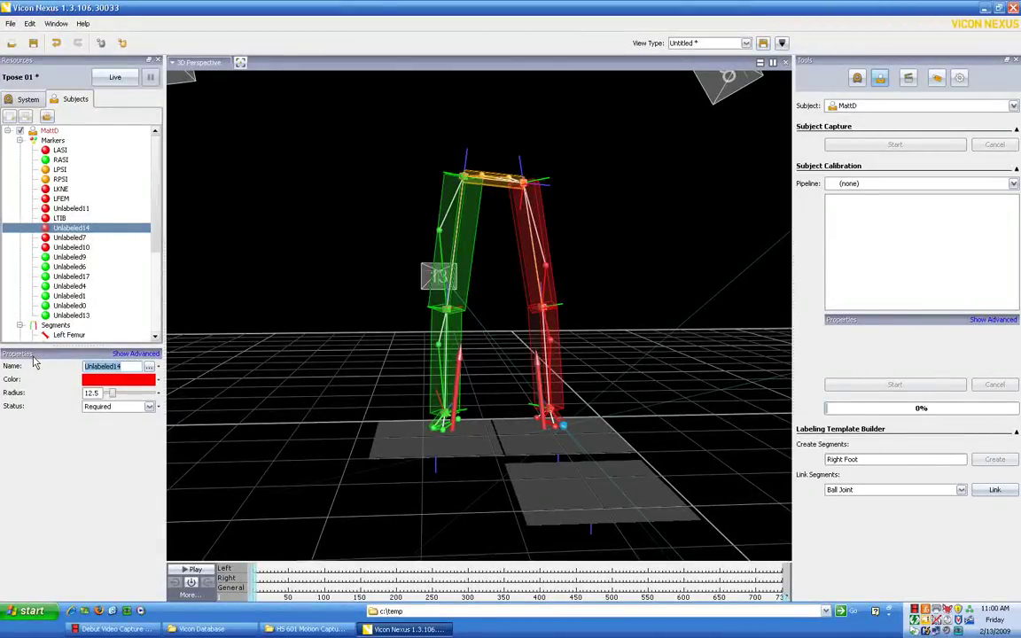
Rename Unlabeled11 and Unlabeled14 to LANK and LMT5.
left_click(69, 210)
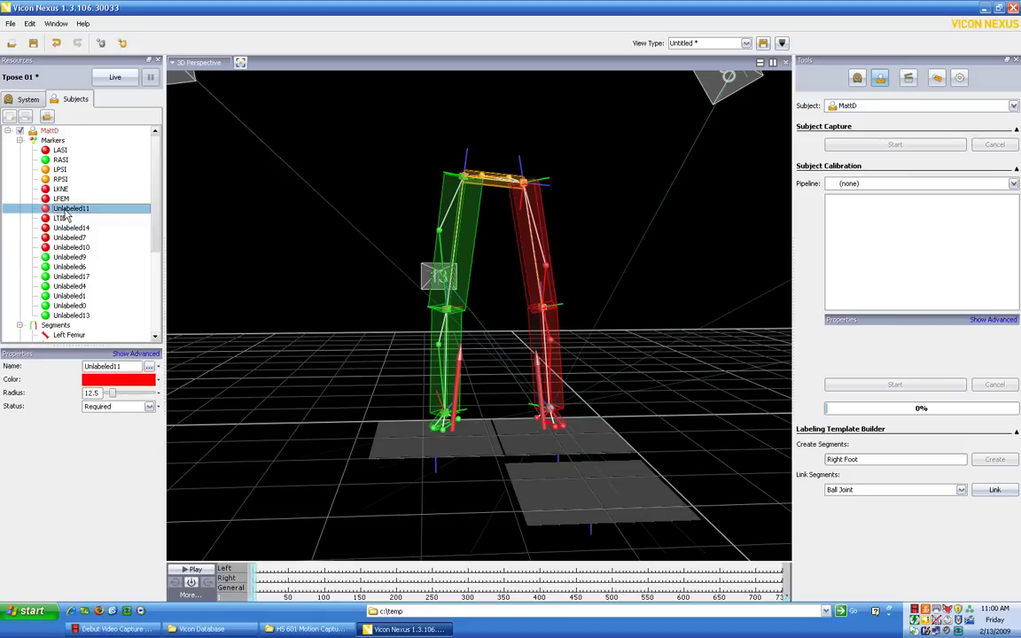
left_click(124, 367)
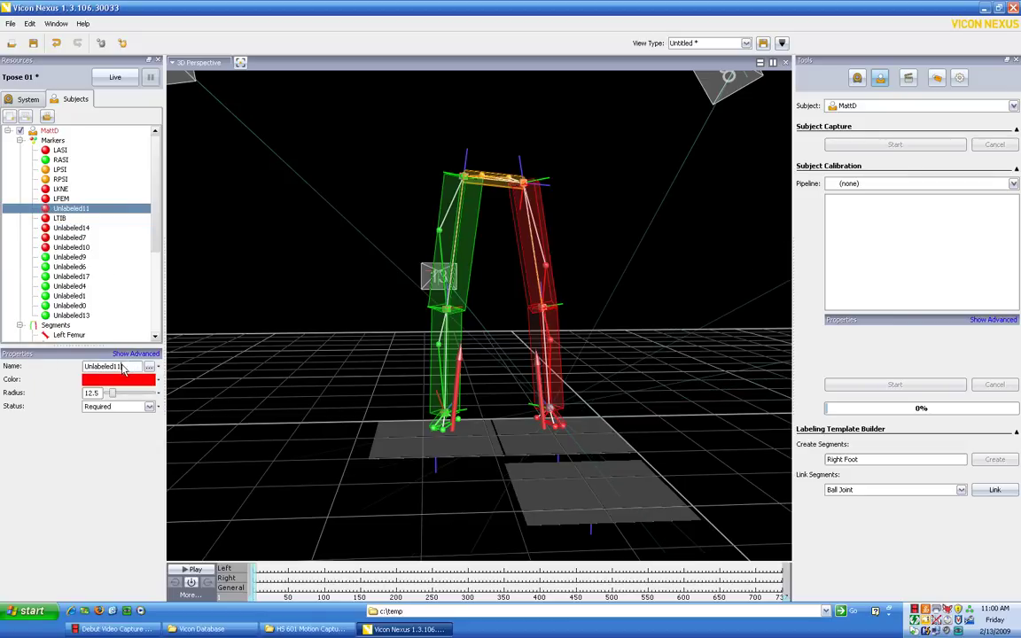
left_click_drag(123, 367, 25, 367)
type("LAN")
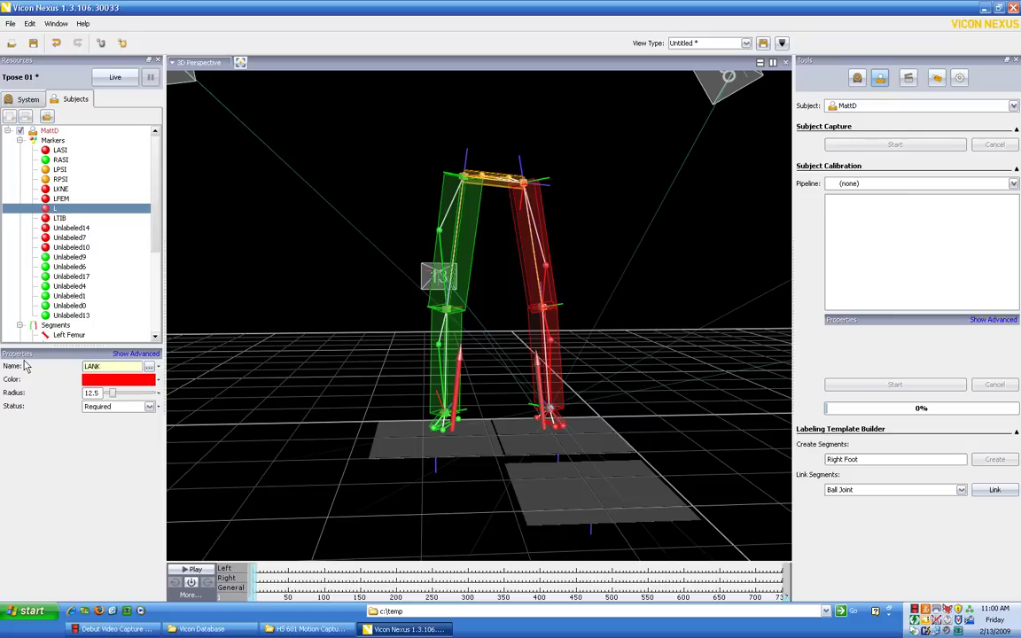
type("K")
left_click(60, 229)
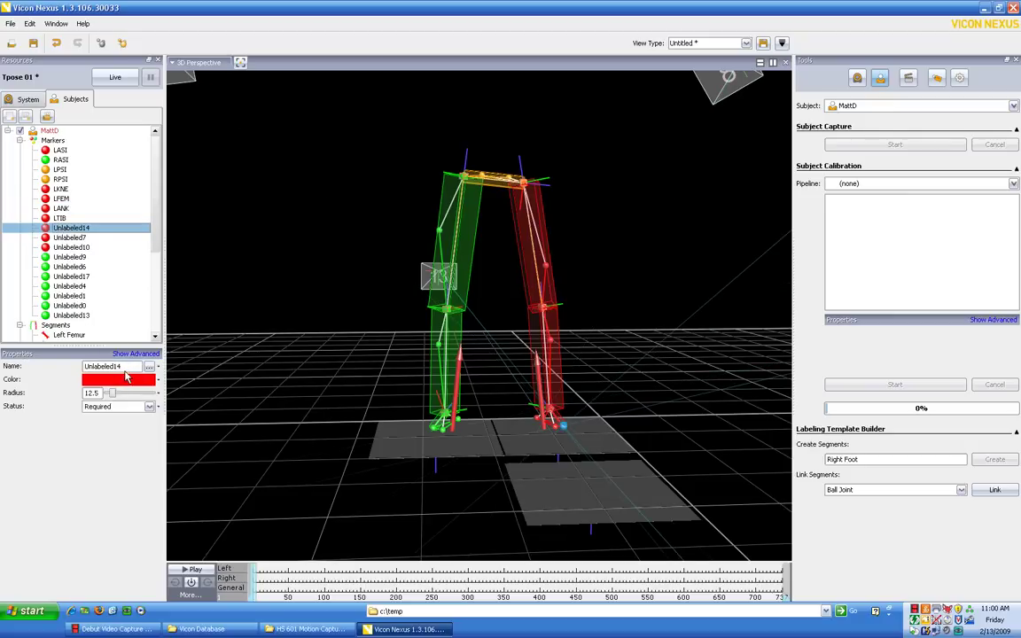
left_click_drag(124, 368, 35, 365)
type("LM")
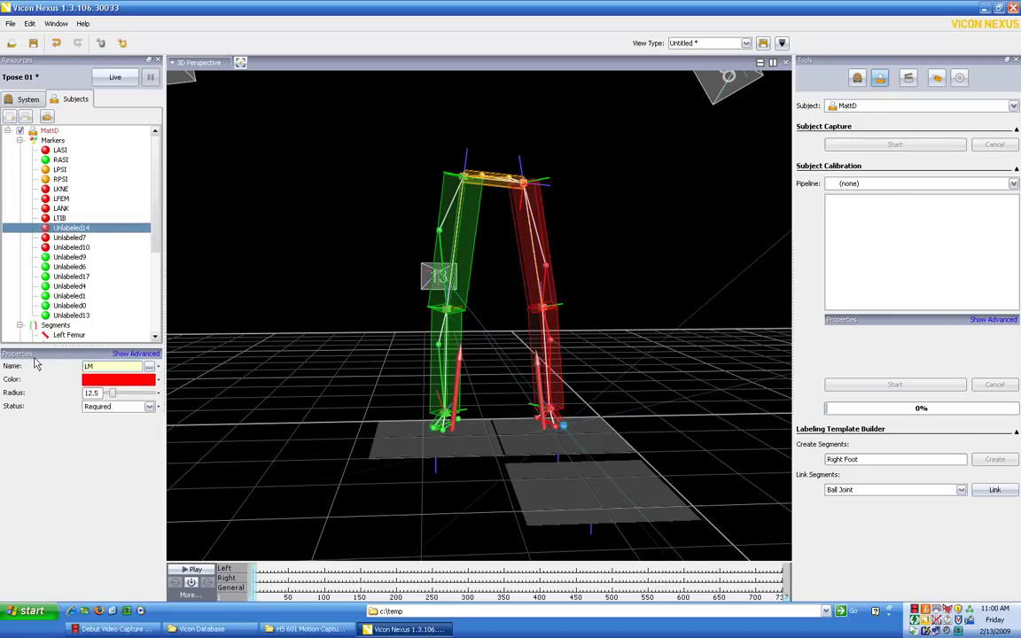
type("T5")
Rename Unlabeled7 and Unlabeled10 to LMT2 and LHEE.
left_click(71, 237)
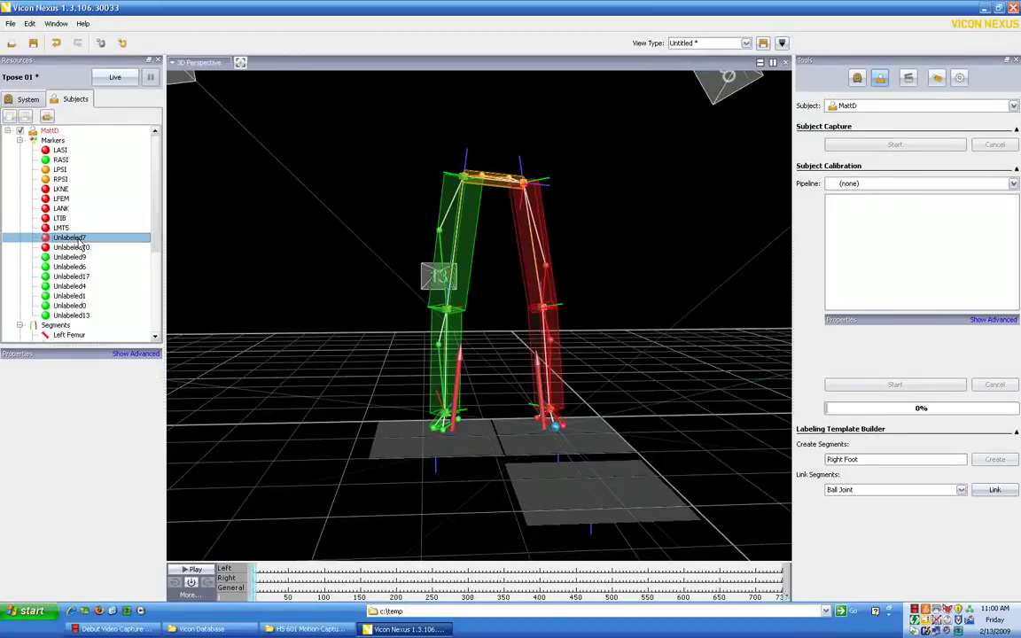
double_click(100, 366)
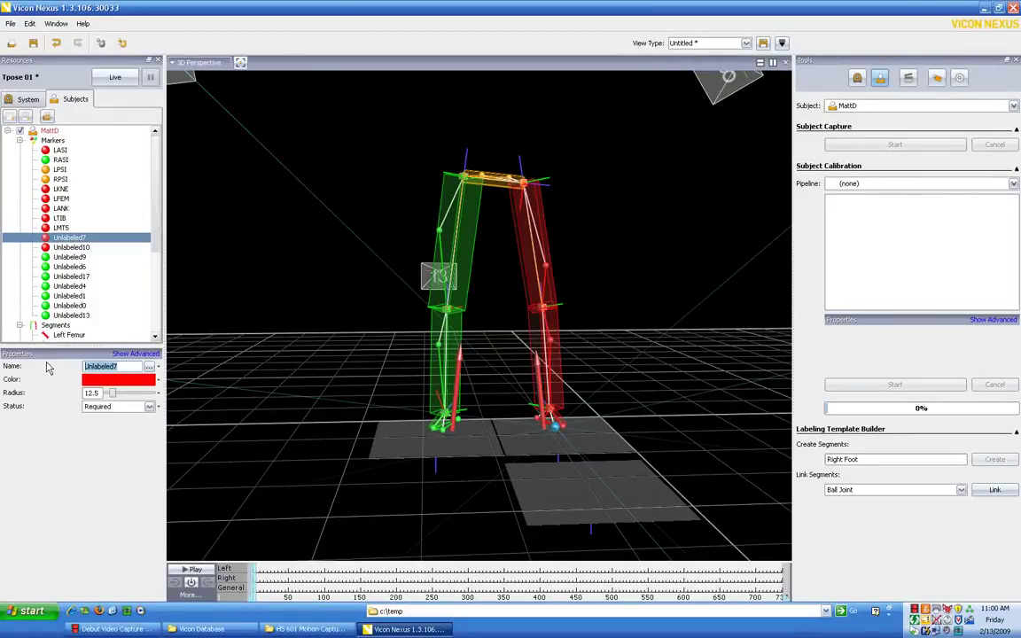
type("LMT2")
left_click(71, 247)
double_click(105, 366)
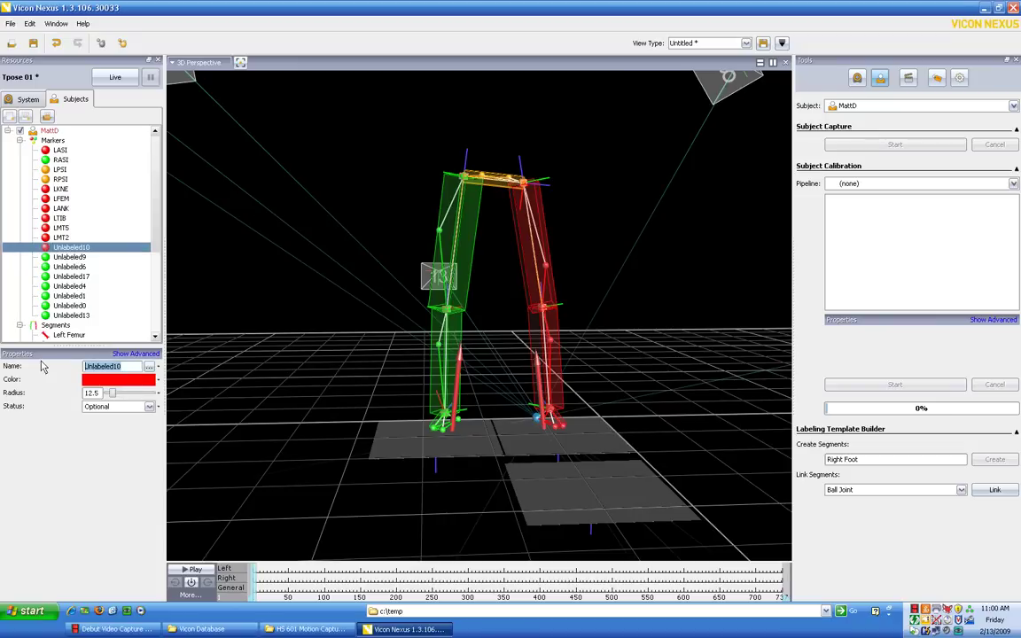
type("LHEE")
key("Return")
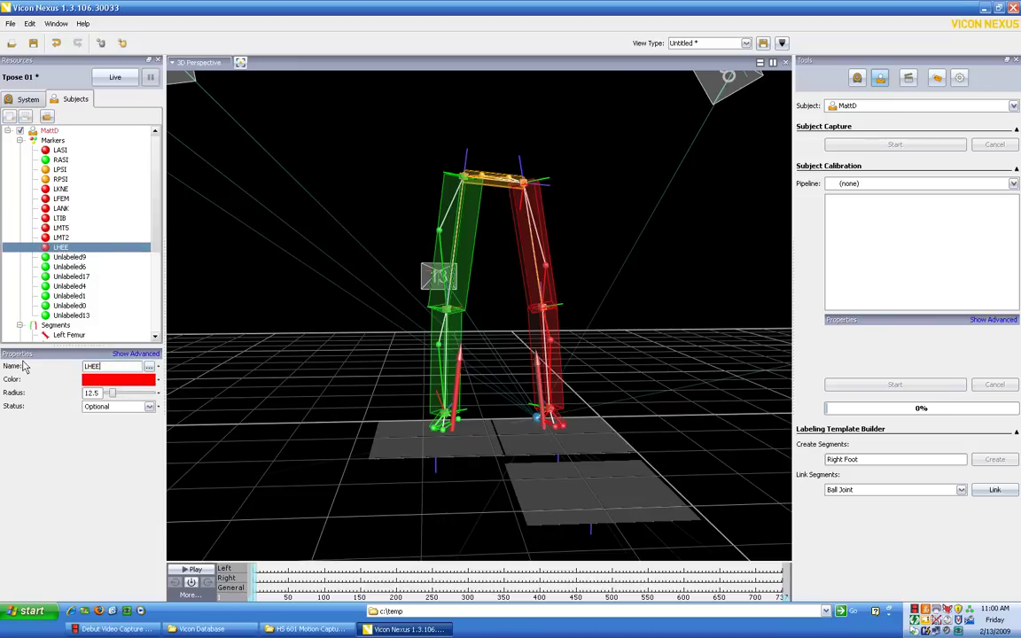
Name the first three green markers RKNE, RFEM and RANK.
left_click(70, 257)
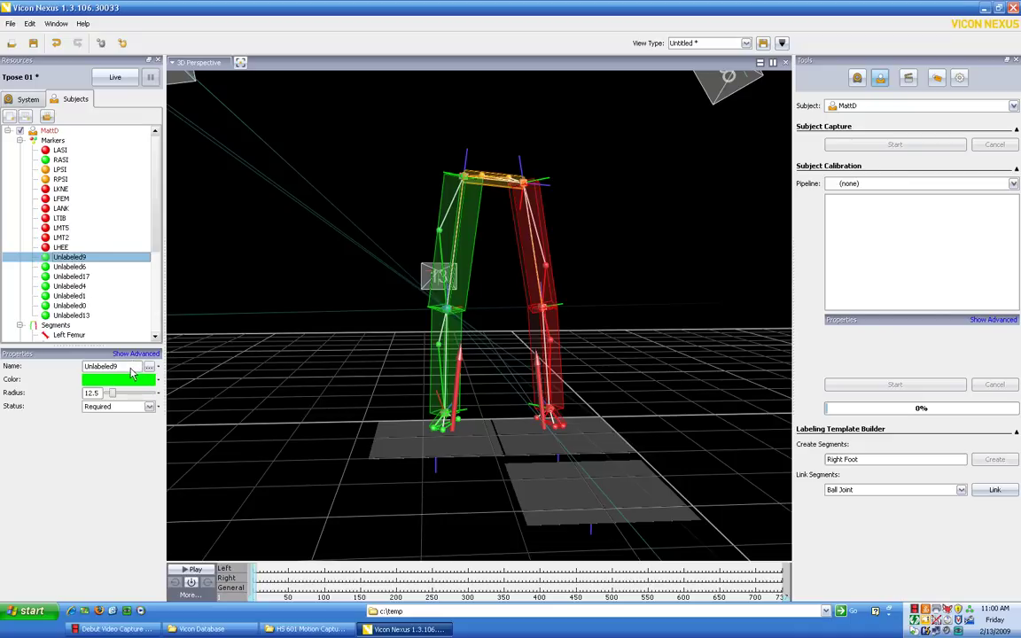
double_click(138, 366)
type("RKNE")
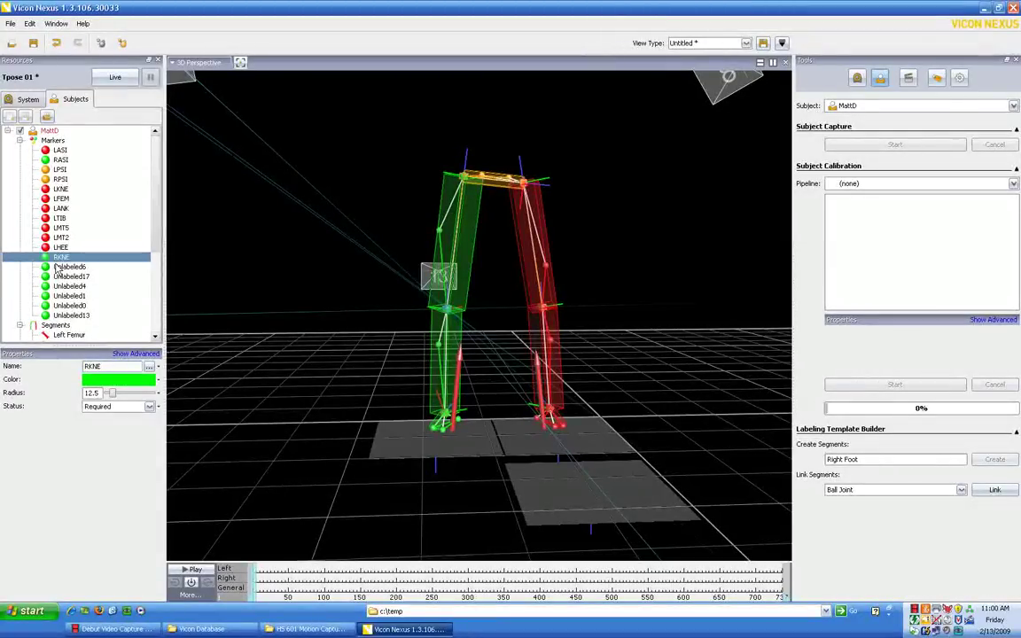
key("Return")
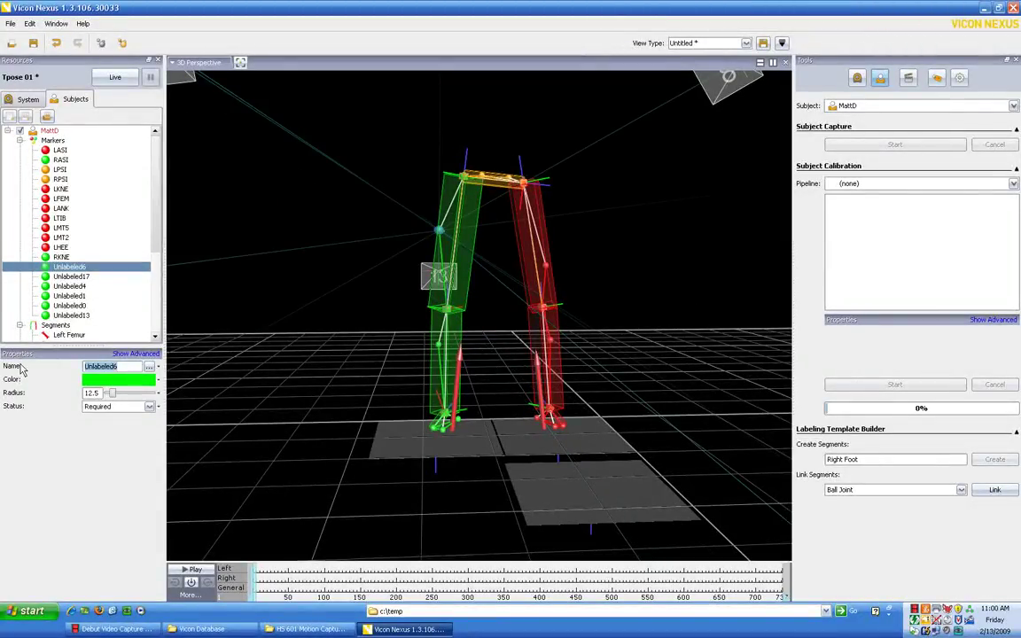
type("RFEM")
key("Return")
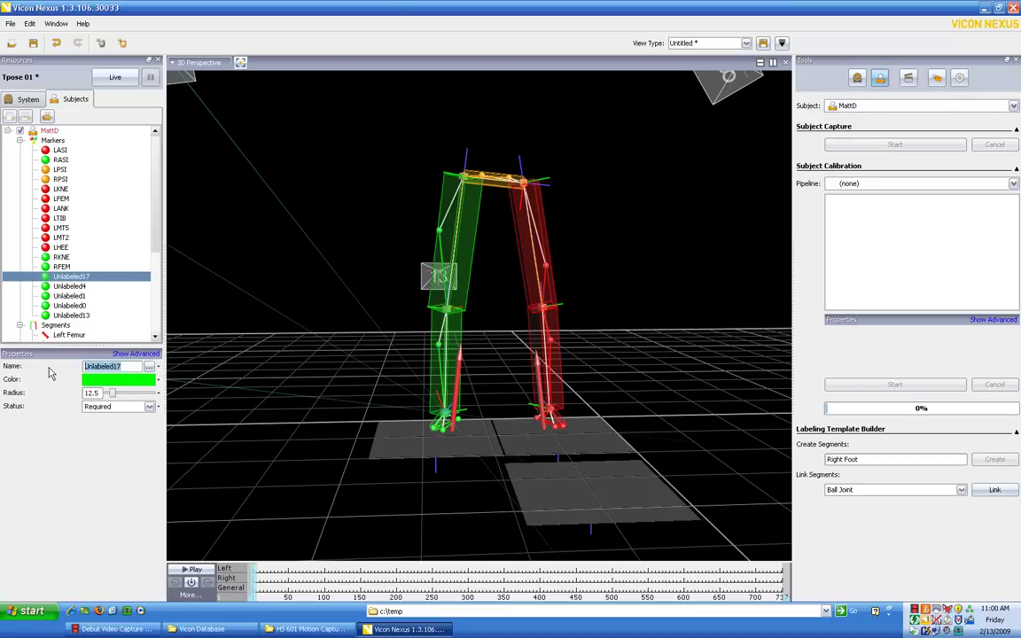
type("RANK")
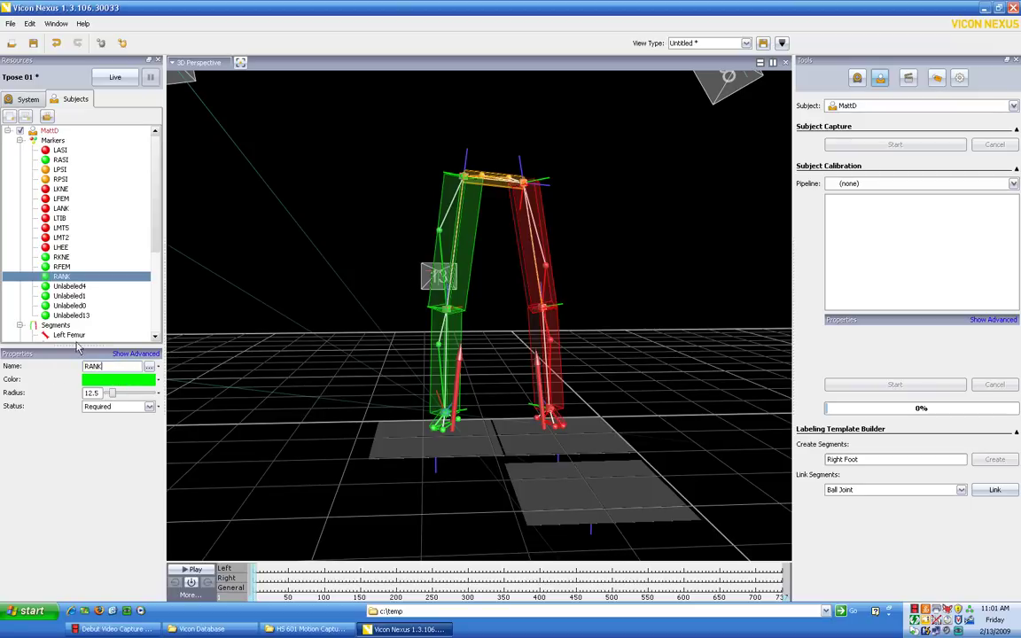
key("Return")
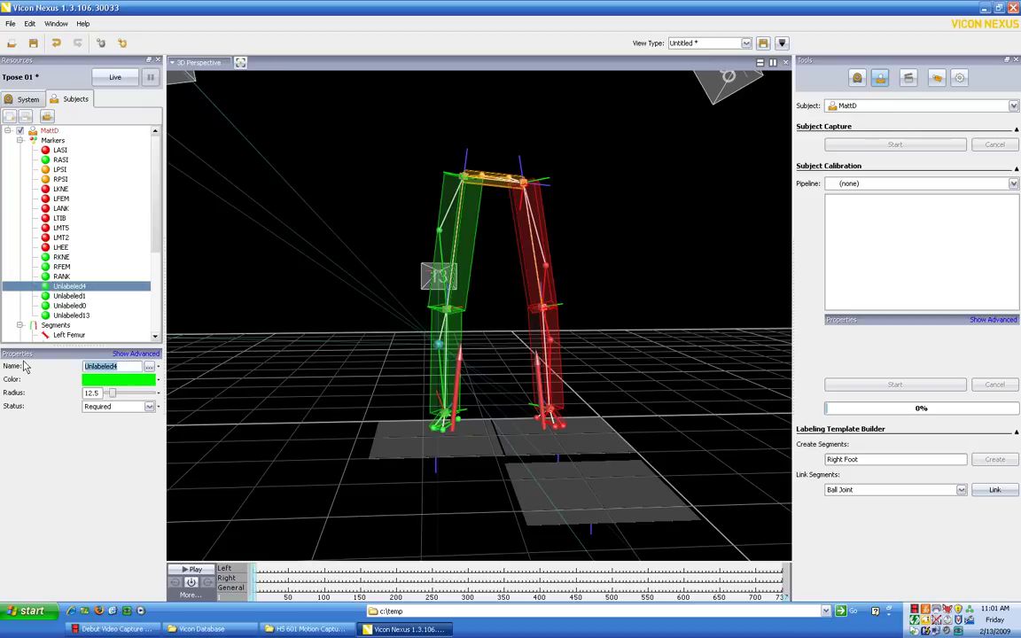
Name the remaining green markers RTIB, RMT5, RMT2 and RHEE.
type("RTIB")
key("Return")
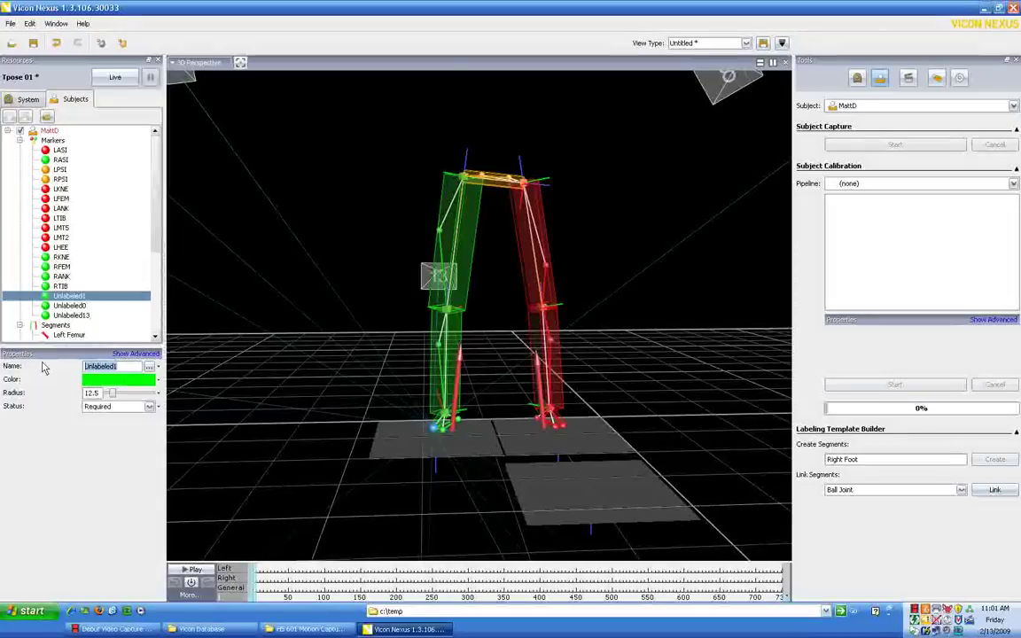
type("R")
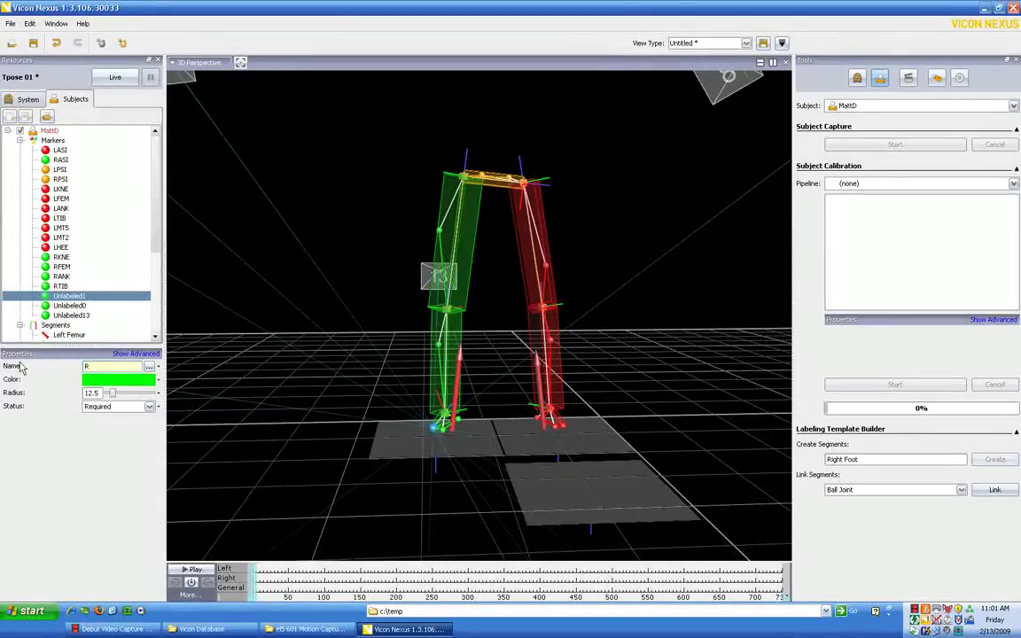
type("MTS")
key("Return")
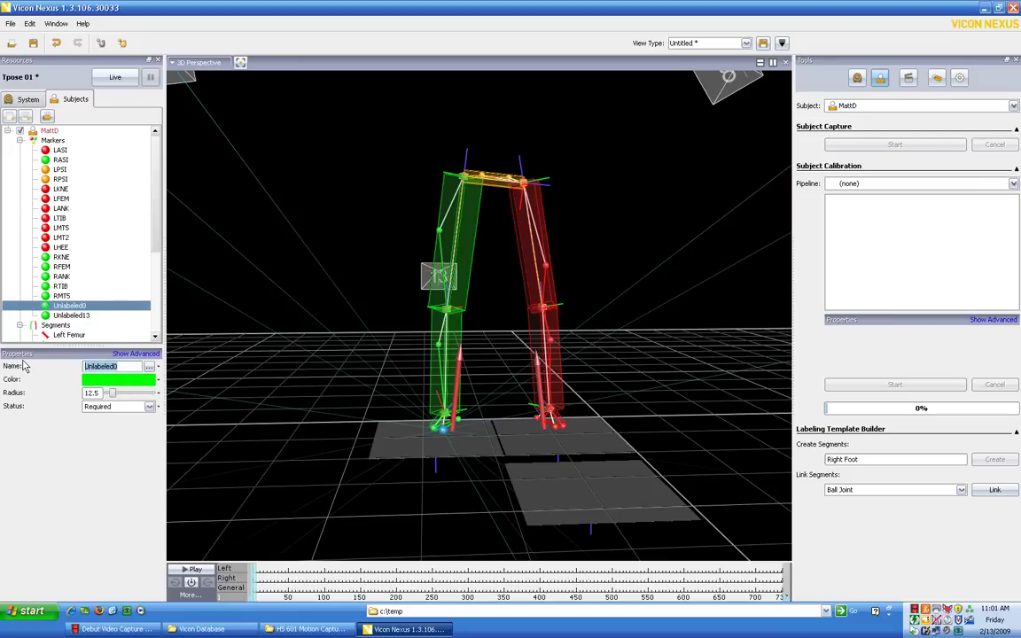
type("RMT2")
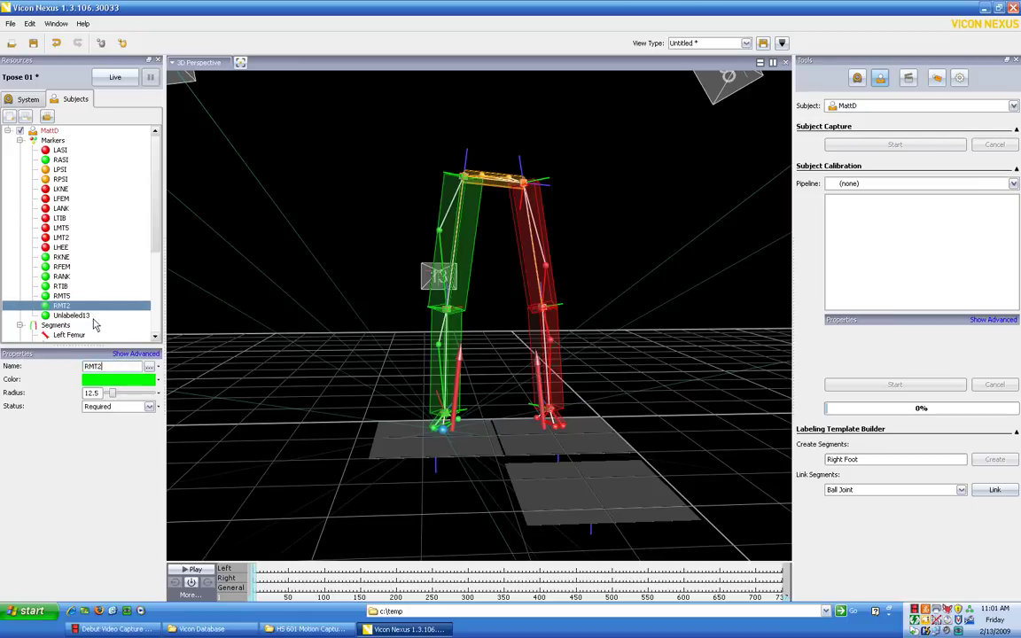
key("Return")
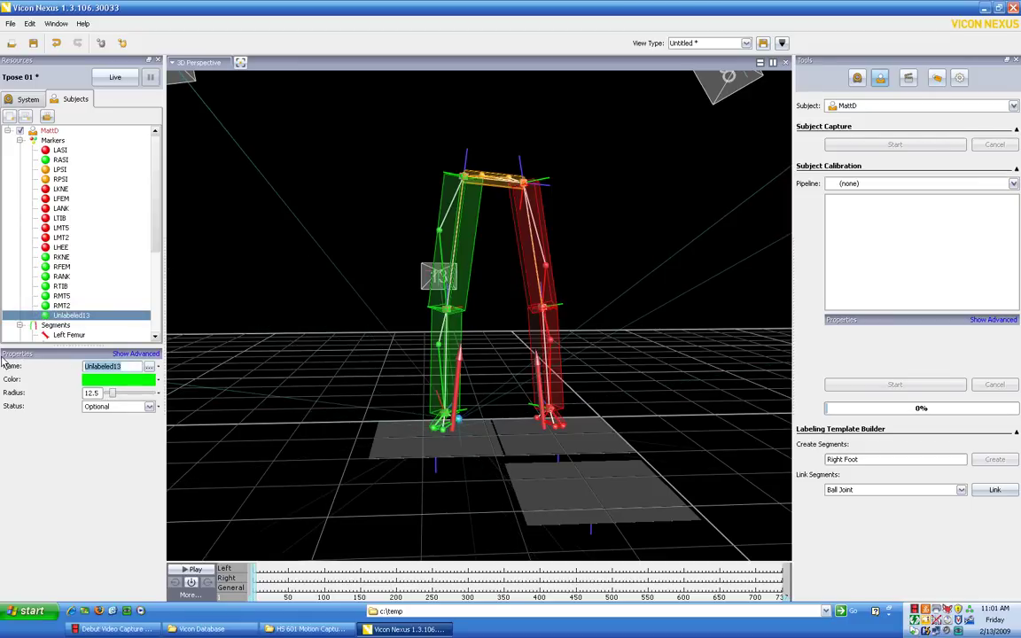
type("RHEE")
key("Return")
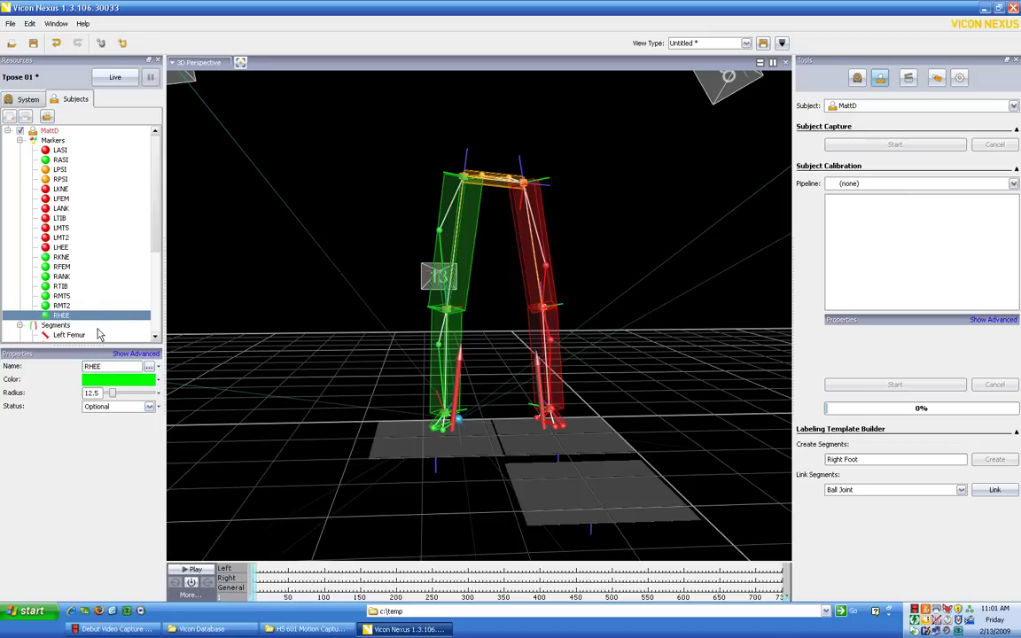
Check the properties of RMT2, RMT5, RTIB, RHEE and LHEE in the marker list.
left_click(62, 306)
left_click(62, 296)
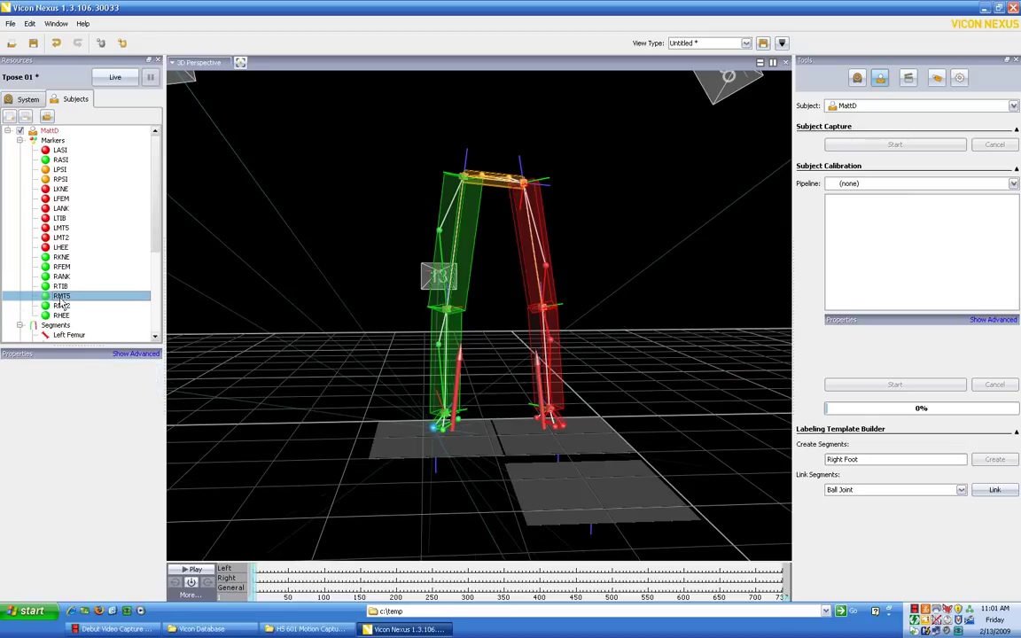
left_click(62, 287)
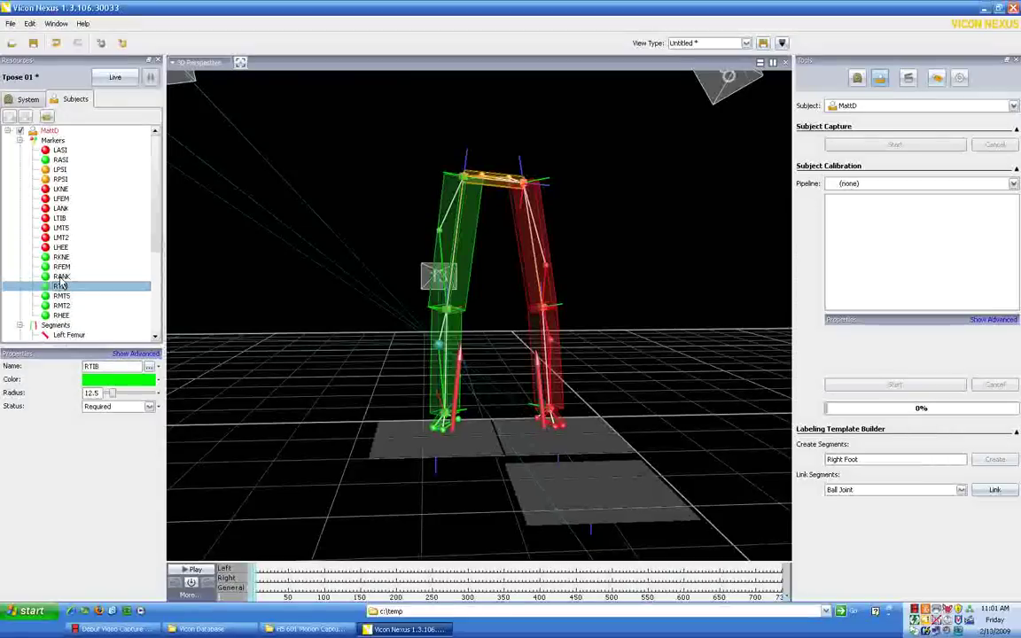
left_click(62, 316)
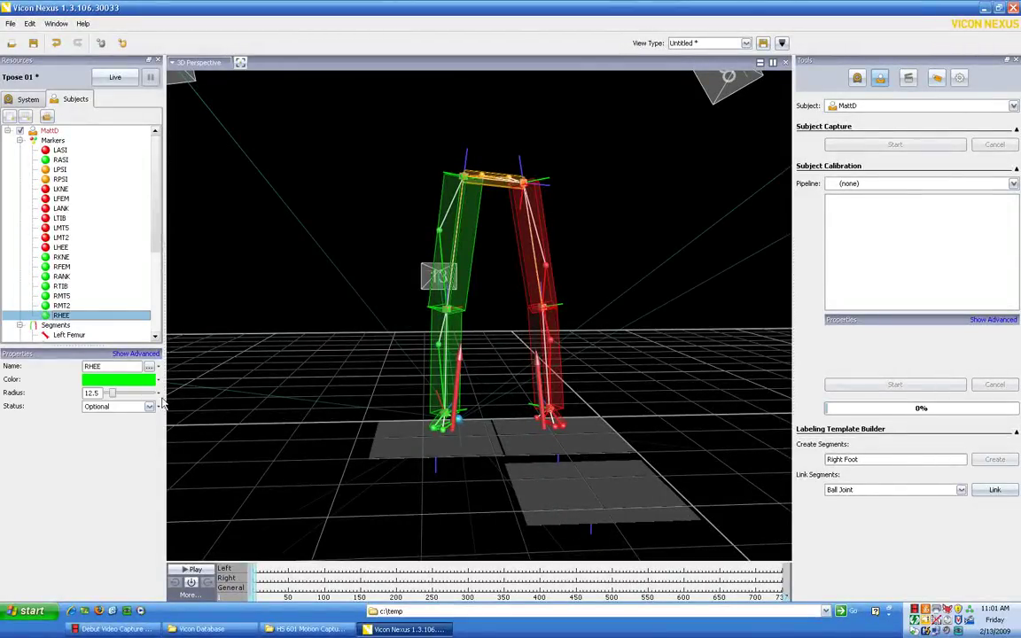
left_click(61, 247)
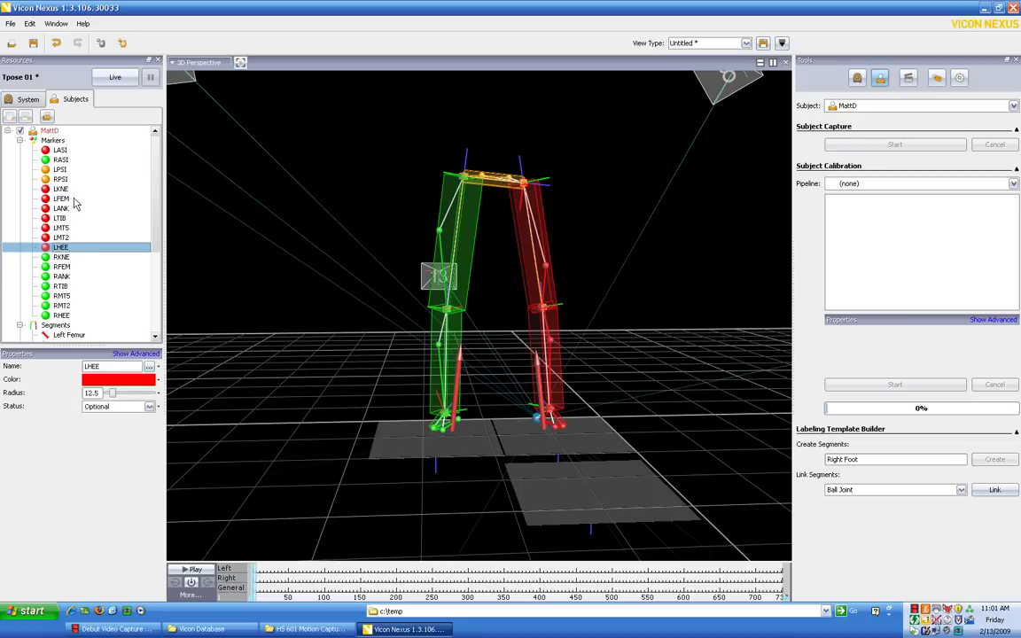
scroll(89, 237, "down", 2)
scroll(89, 236, "up", 2)
left_click(961, 79)
left_click(936, 78)
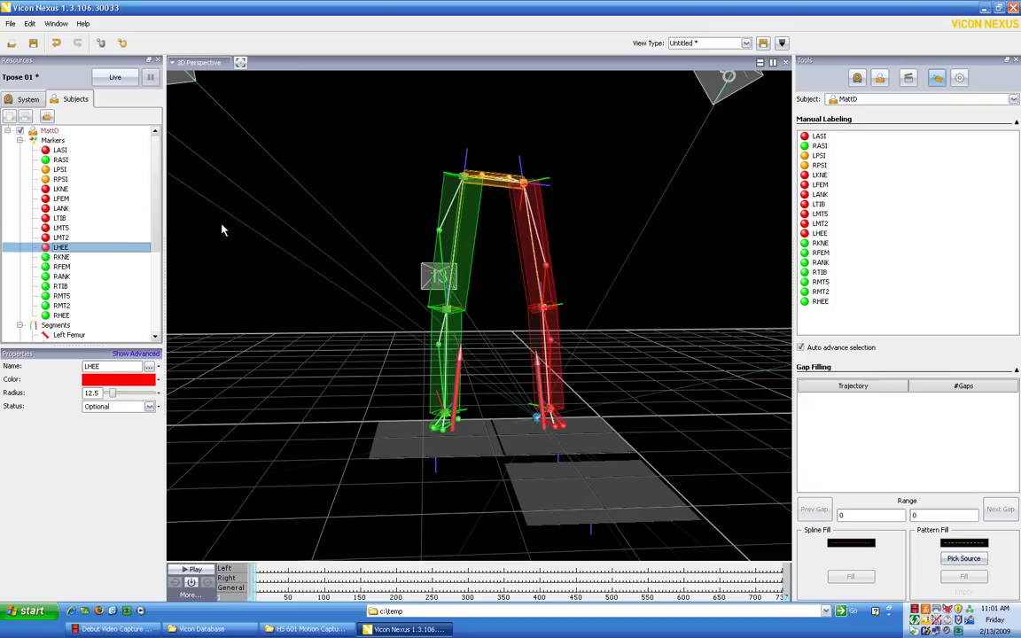
right_click(42, 132)
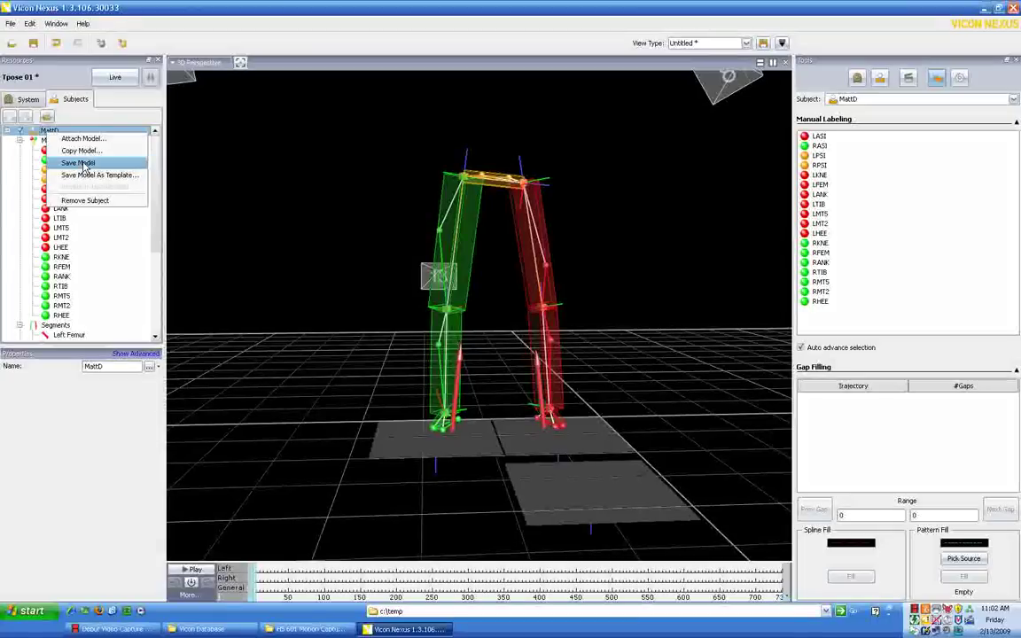
left_click(80, 163)
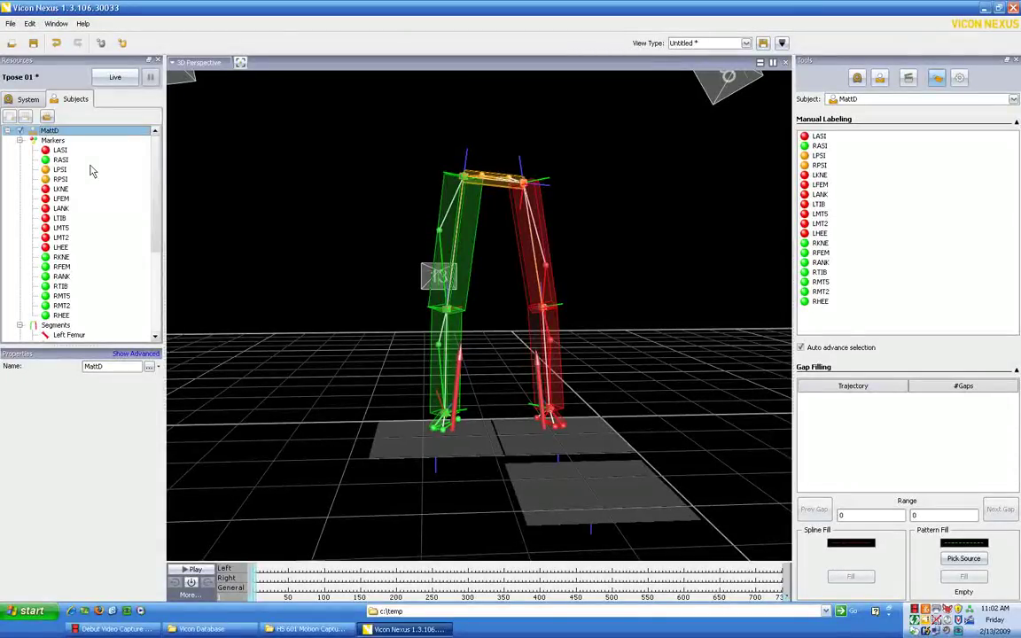
right_click(49, 122)
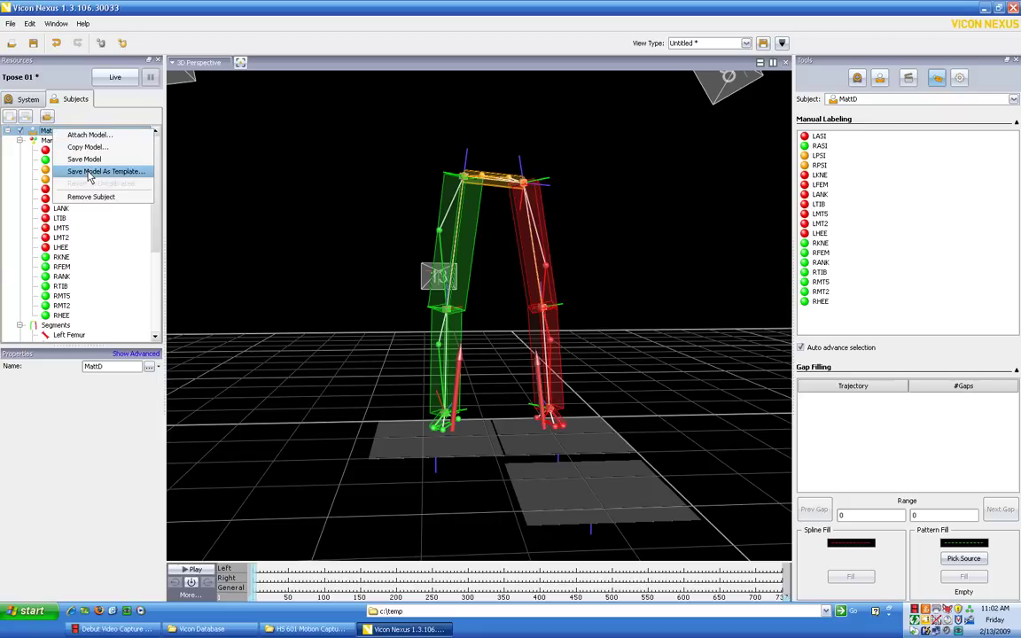
left_click(87, 174)
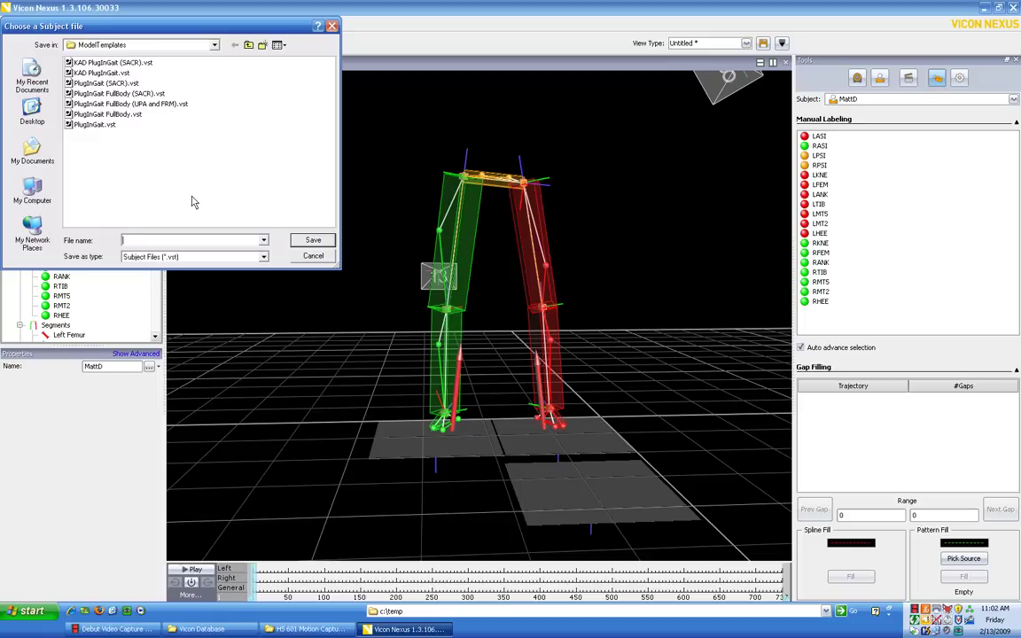
left_click(31, 152)
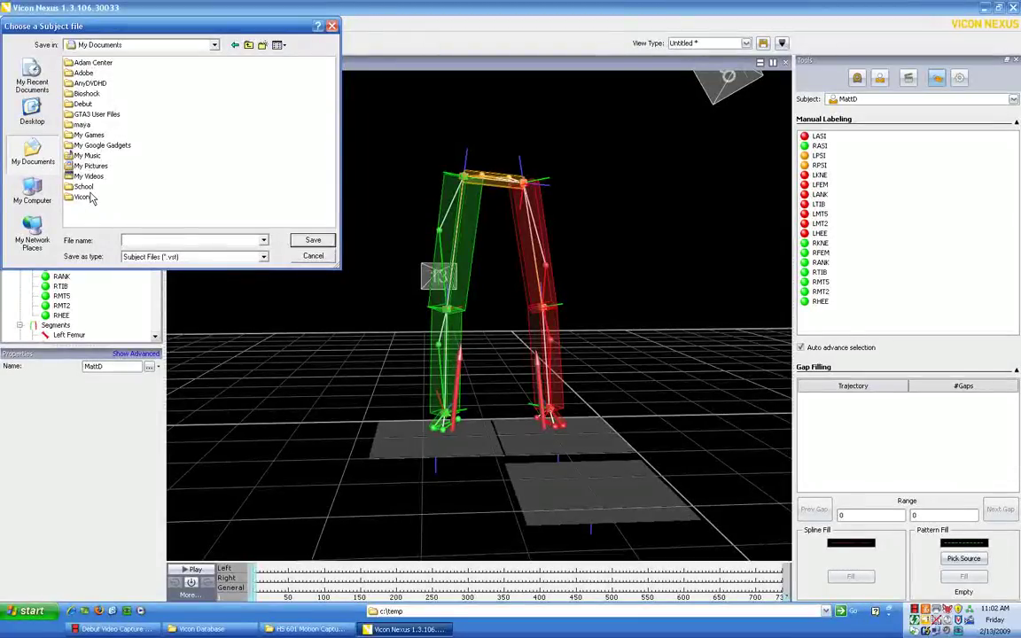
left_click(32, 189)
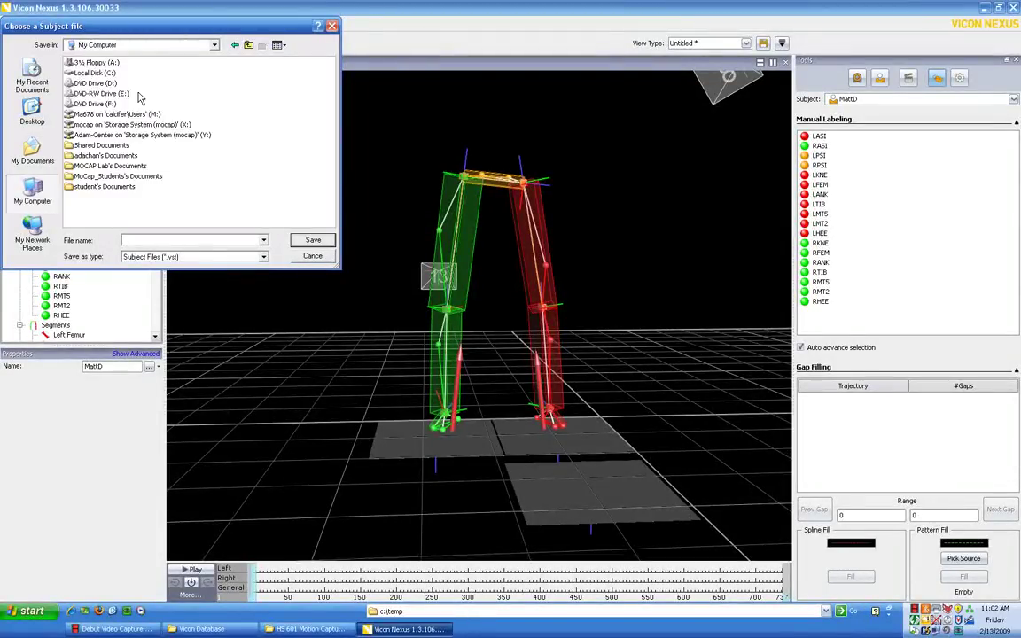
left_click(99, 177)
double_click(99, 178)
double_click(84, 124)
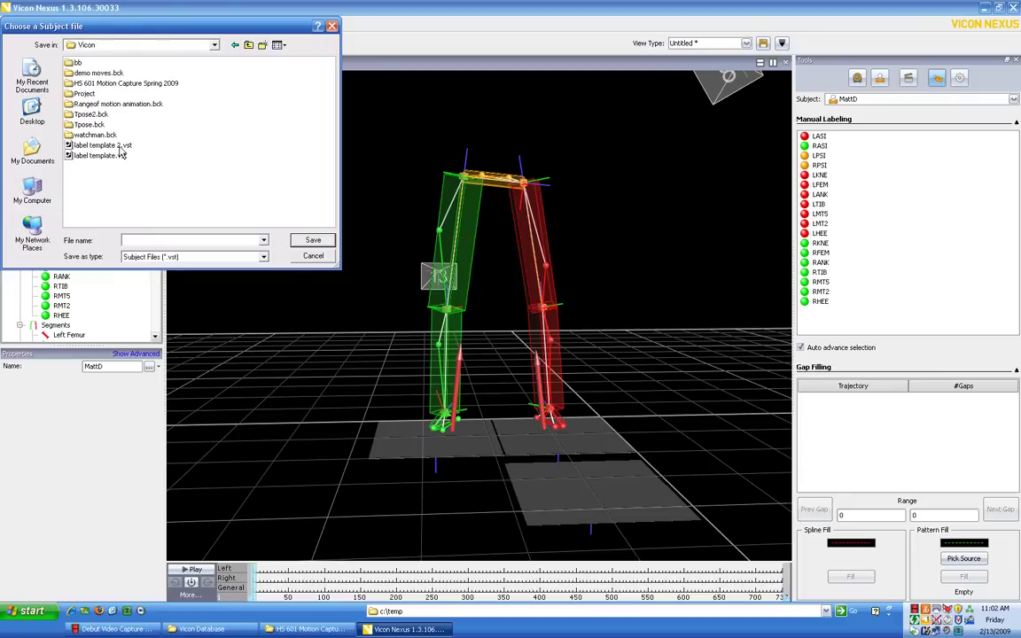
double_click(107, 84)
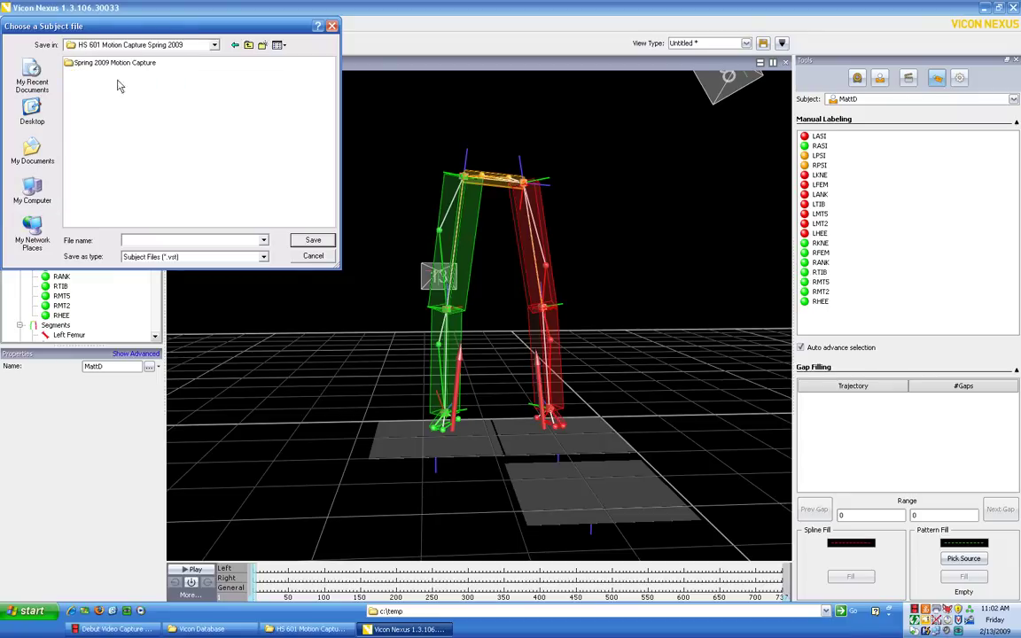
Name the subject file 'Mocap 2009 Setup' and save it.
left_click(155, 242)
type("Mocap")
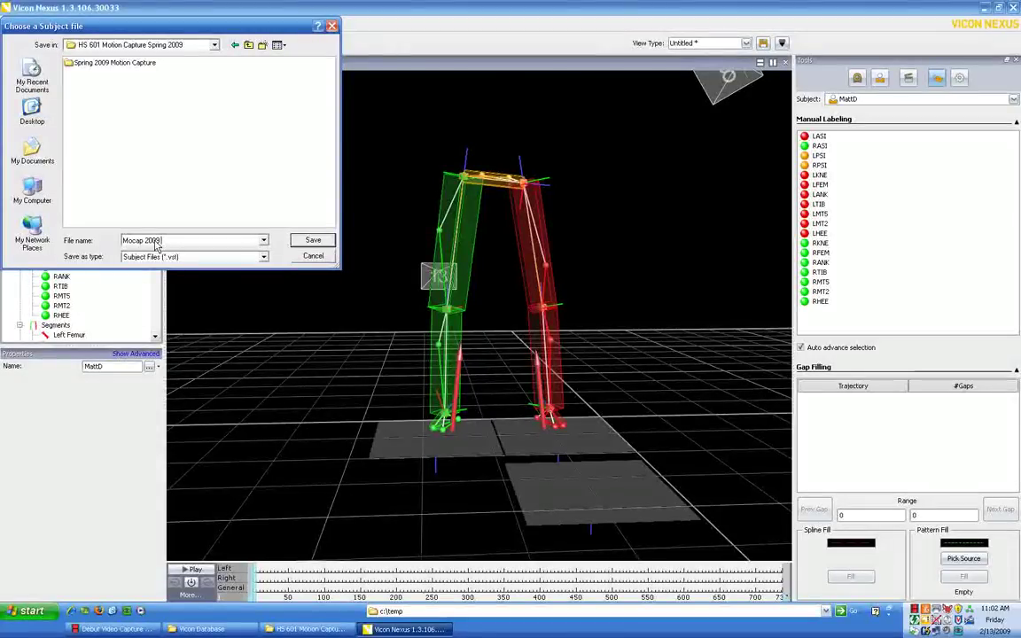
type("2009 Setup")
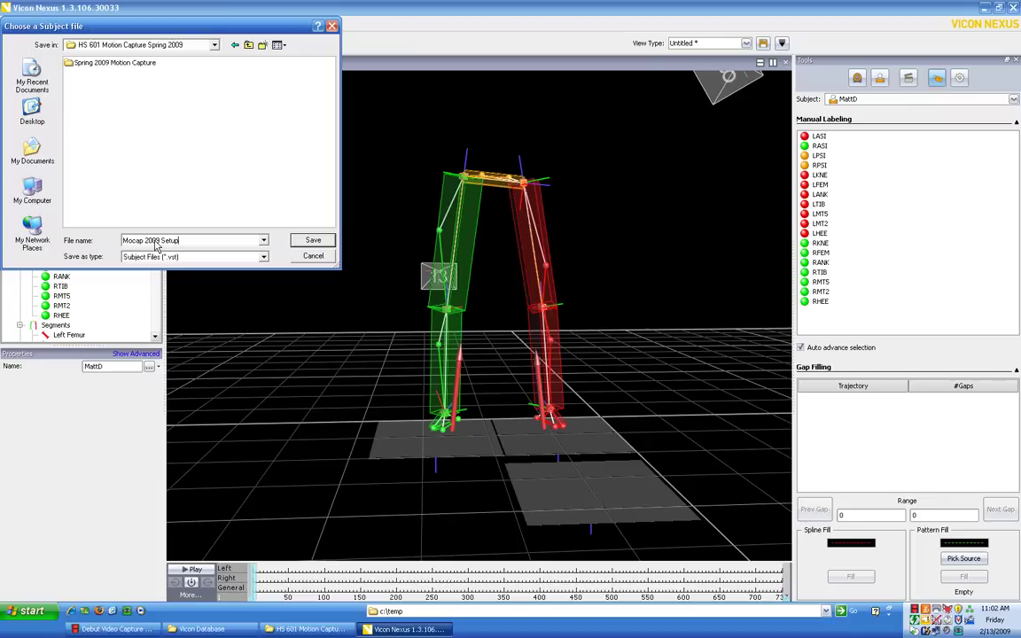
left_click(300, 247)
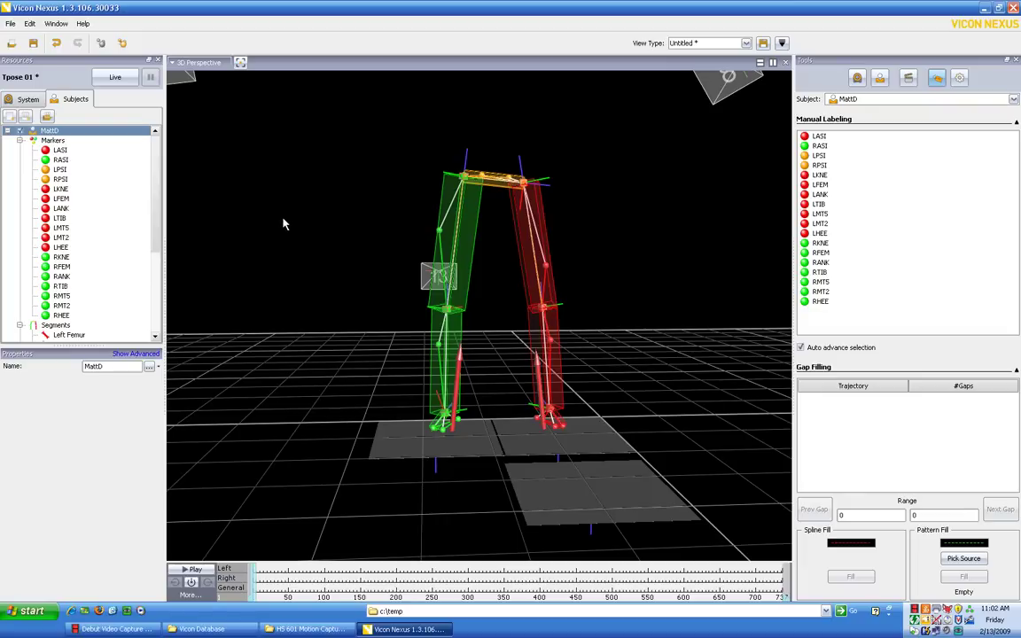
Save the Tpose 01 trial, then orbit and scrub the timeline to review the fitted skeleton.
left_click(33, 44)
left_click_drag(498, 281, 391, 282)
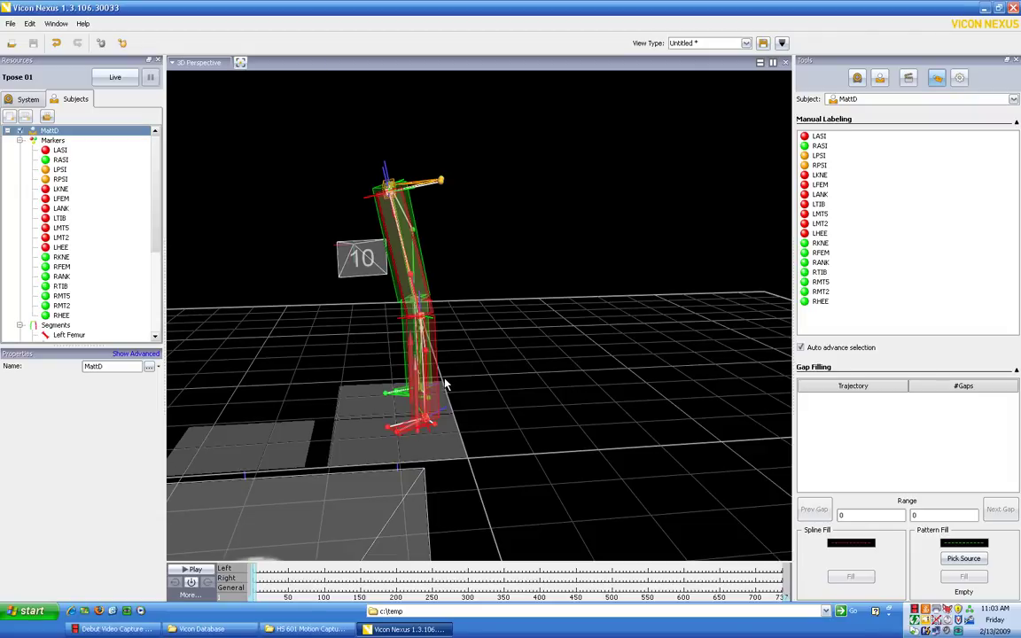
left_click_drag(468, 373, 601, 350)
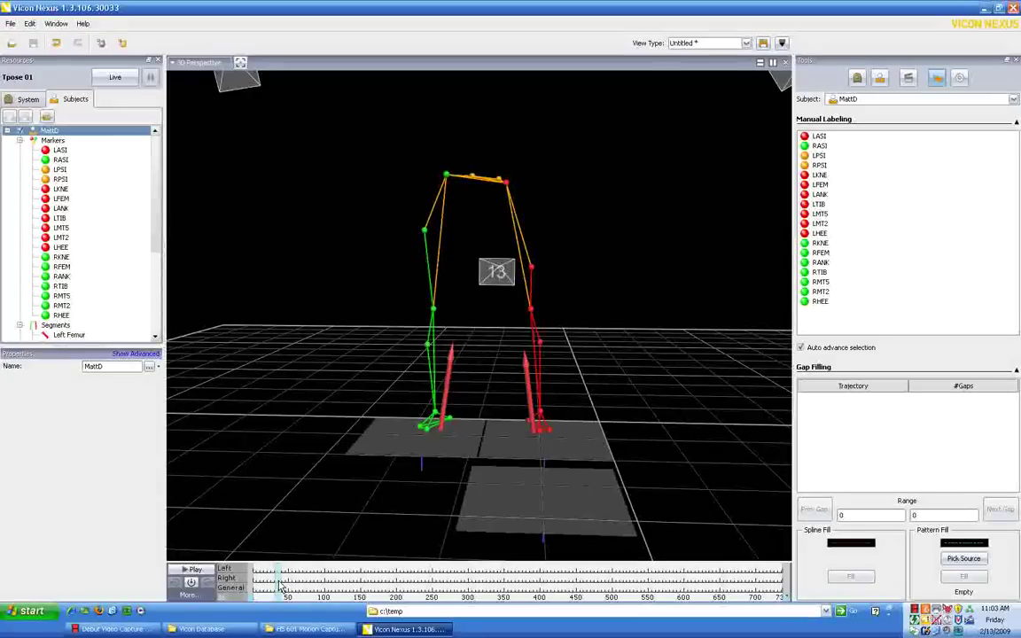
mouse_move(281, 587)
left_mouse_down()
mouse_move(707, 575)
mouse_move(252, 550)
mouse_move(316, 572)
mouse_move(784, 550)
left_mouse_up()
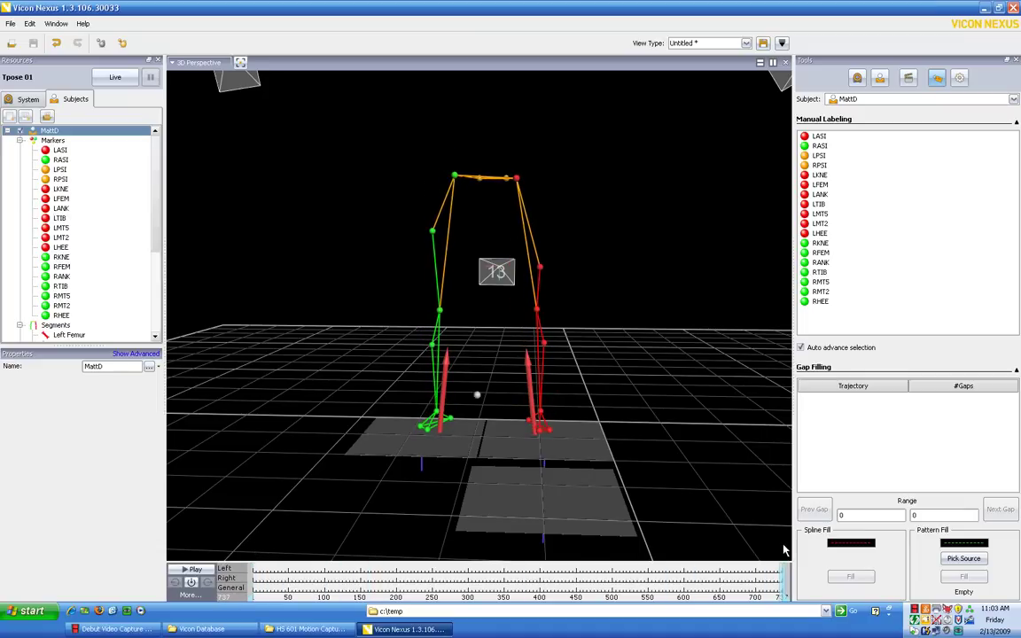
left_click_drag(693, 328, 660, 307)
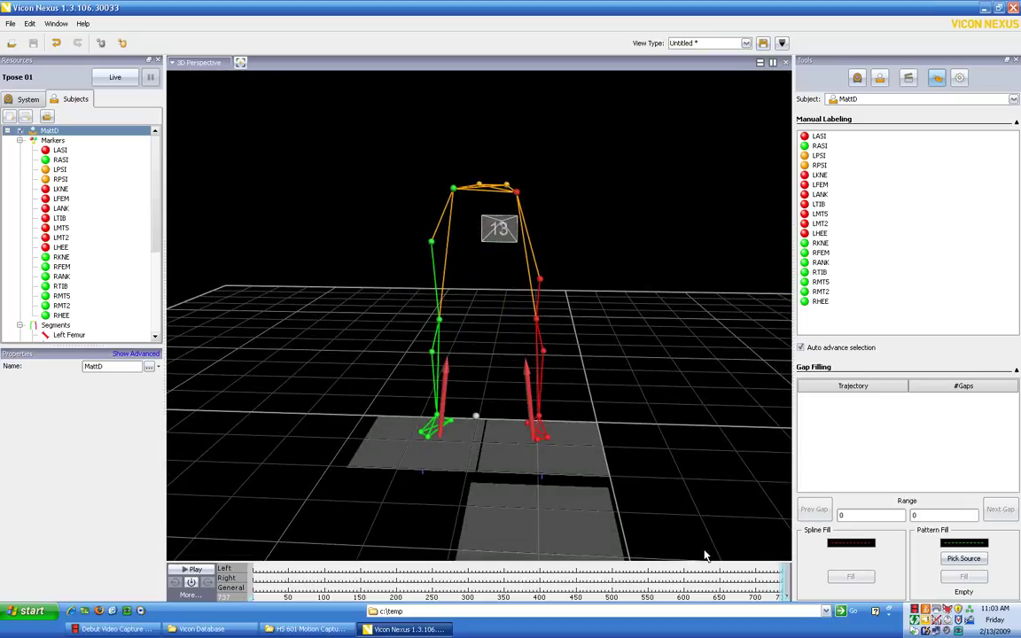
left_click_drag(783, 578, 251, 573)
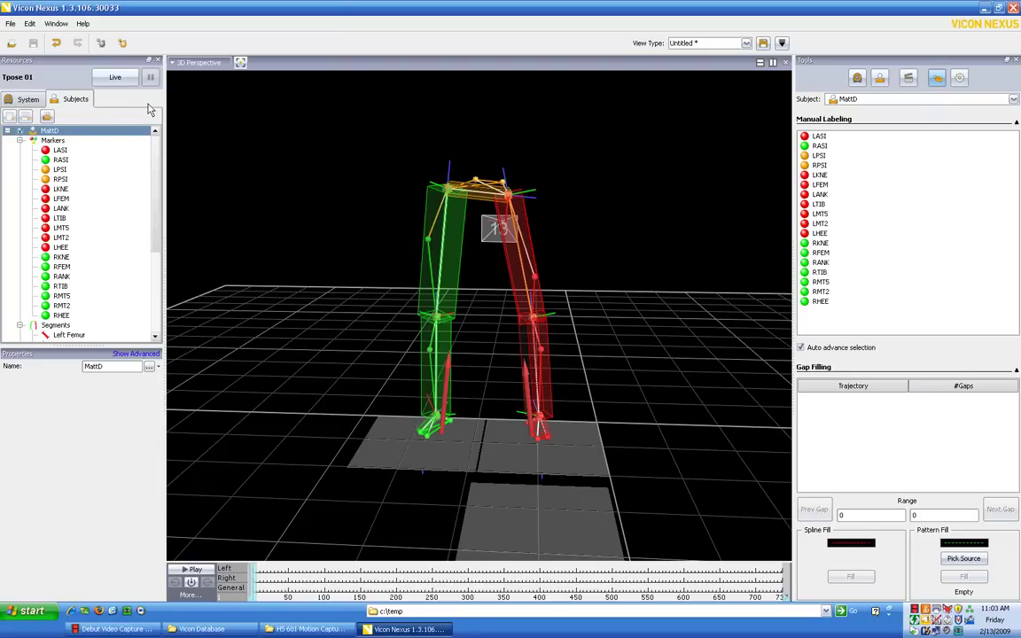
Load the Walking 01 trial from Data Management.
left_click(12, 45)
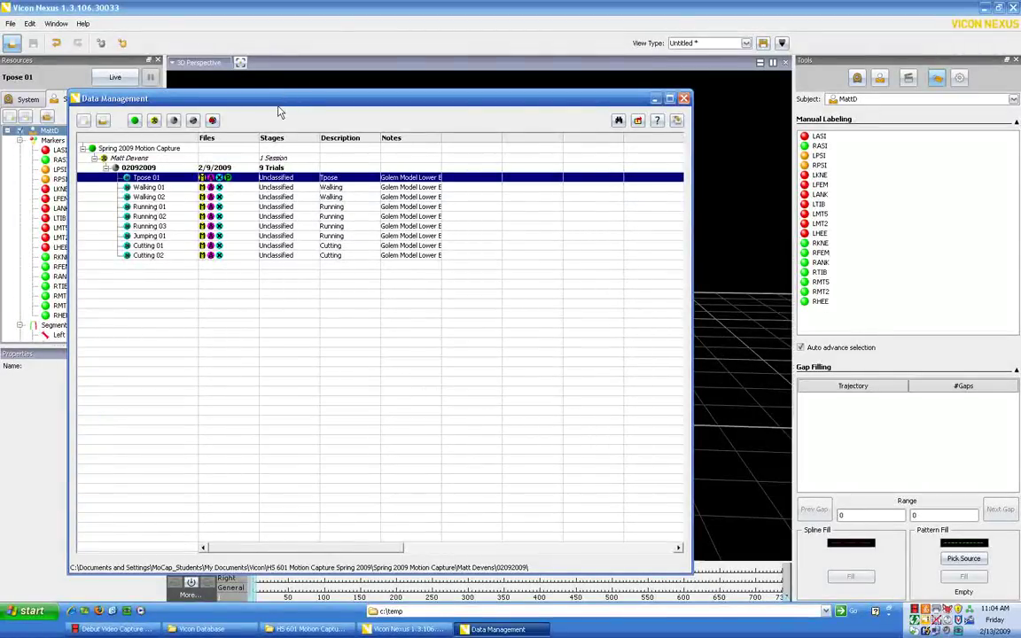
double_click(147, 188)
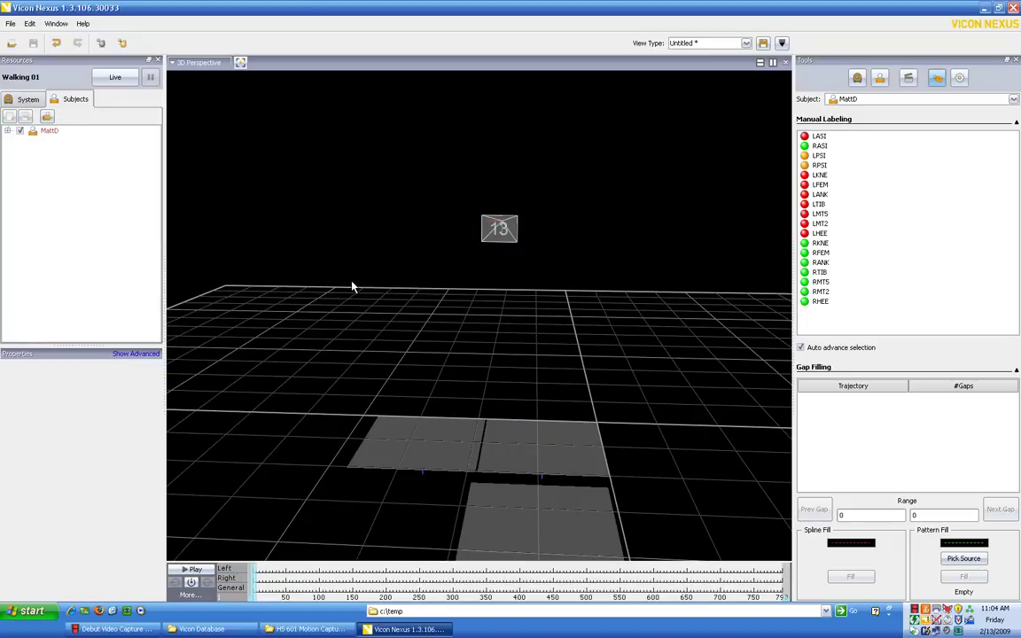
left_click(8, 130)
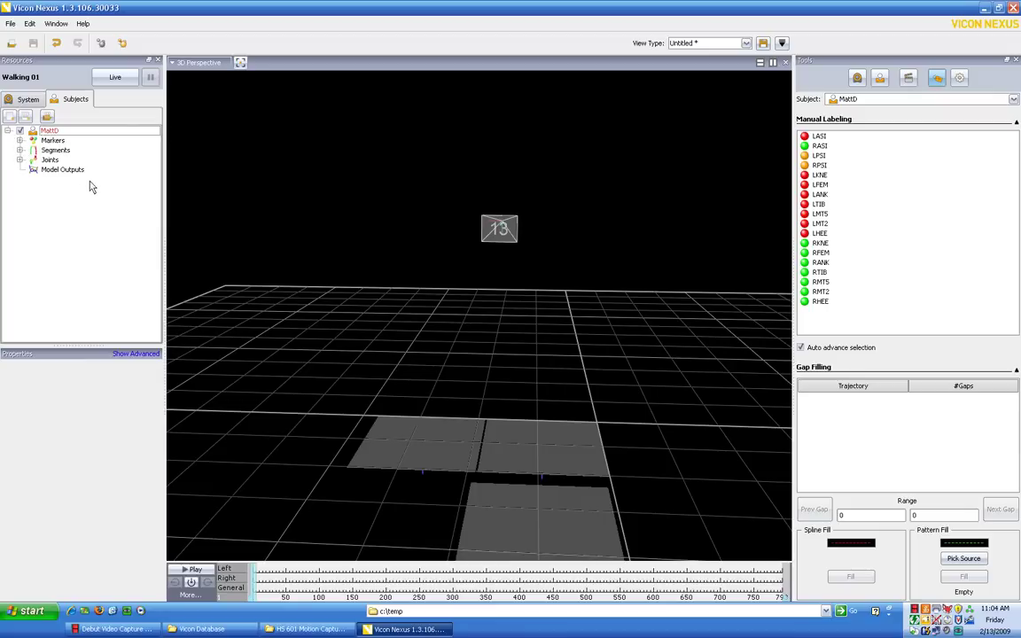
left_click(19, 140)
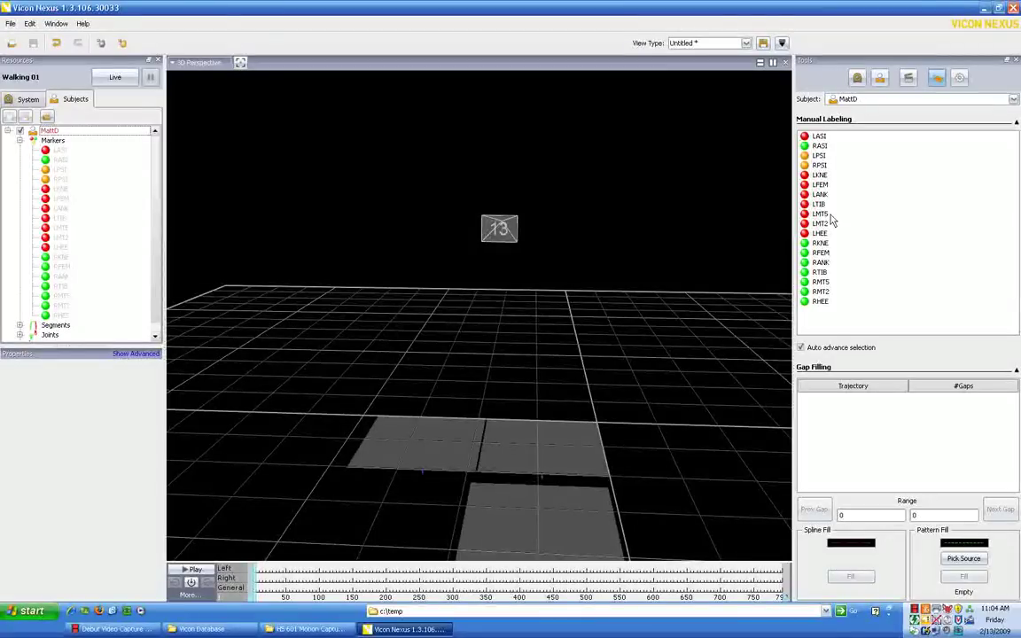
left_click(100, 42)
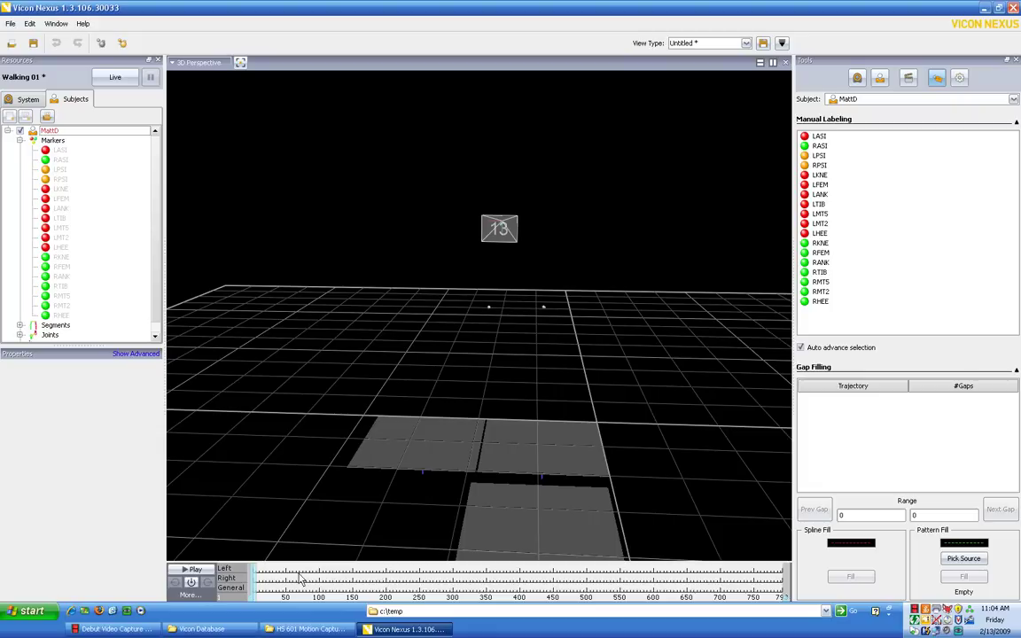
left_click_drag(262, 600, 406, 586)
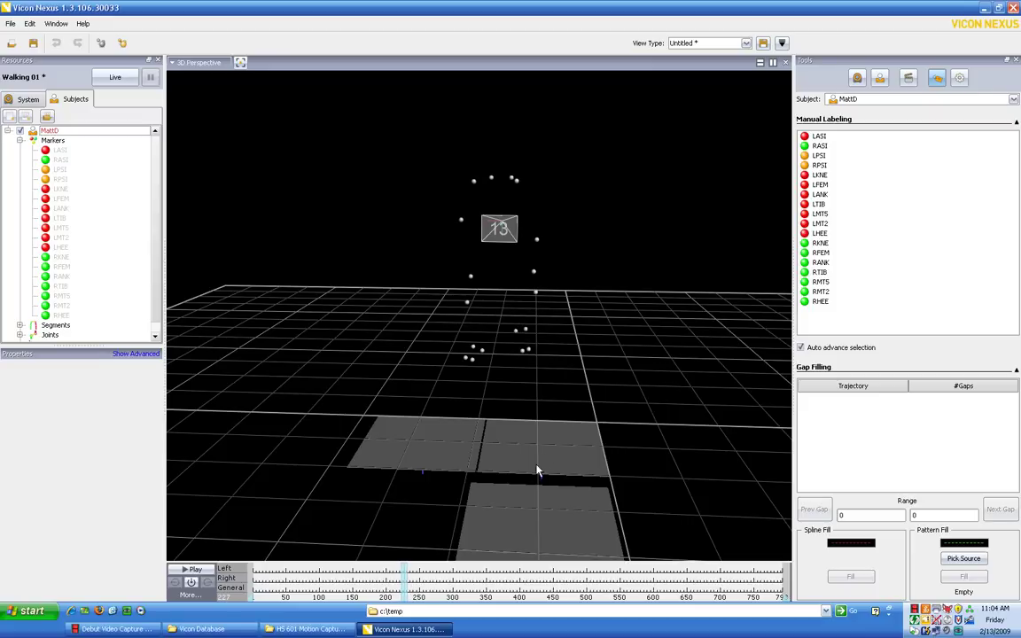
left_click_drag(537, 465, 543, 405)
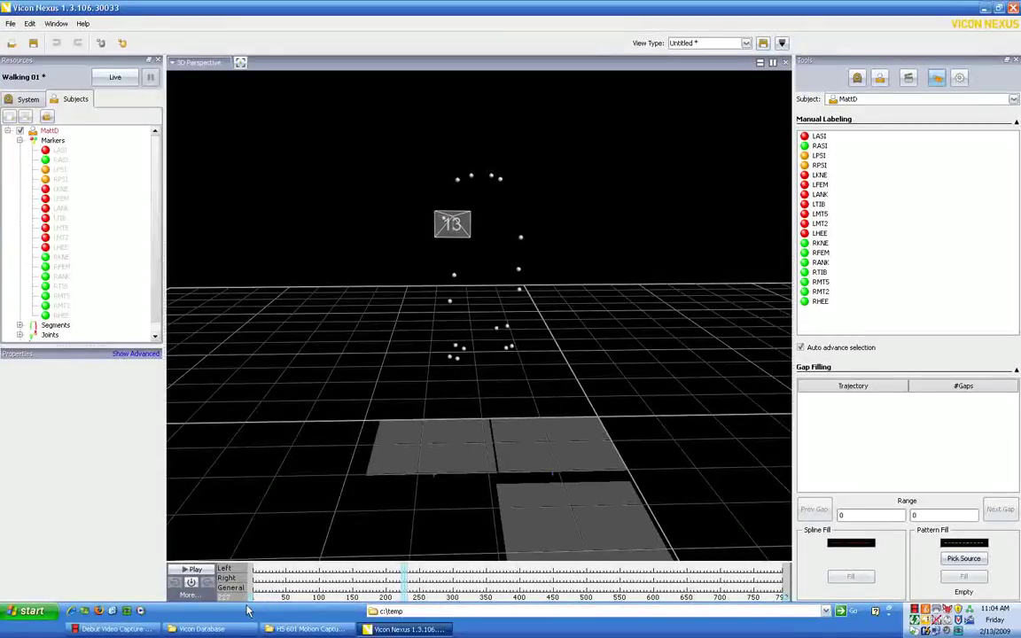
Trim the start of Walking 01 by moving the kept range's start later.
left_click_drag(251, 598, 283, 600)
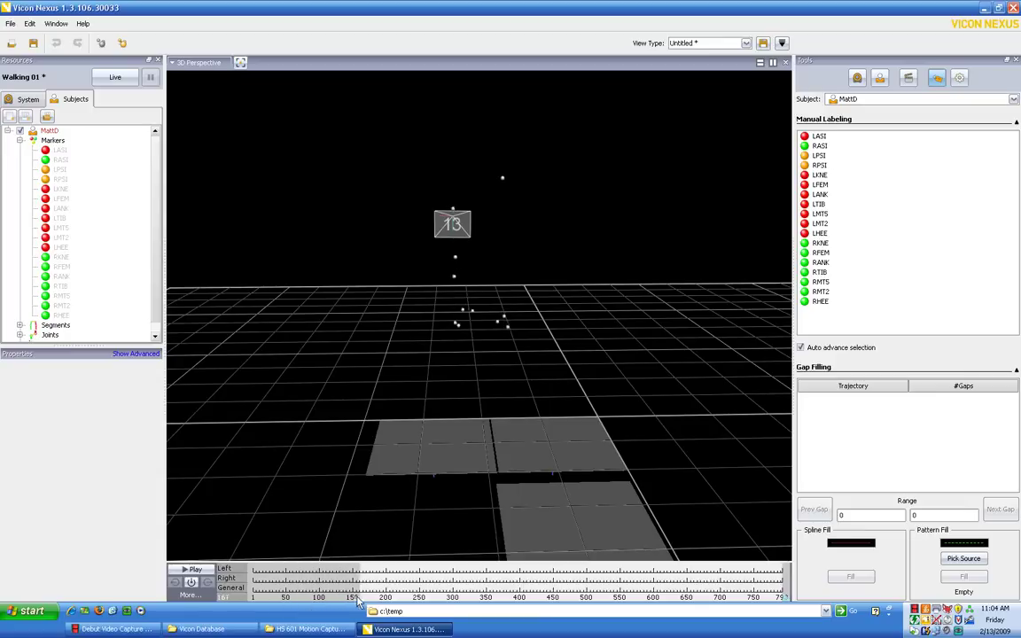
left_click_drag(358, 601, 401, 601)
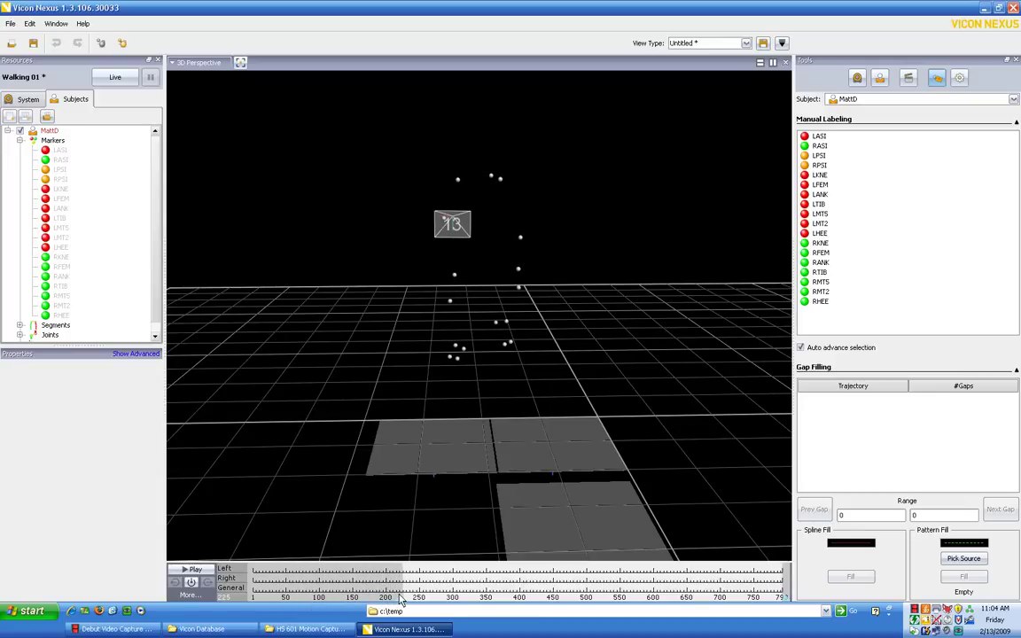
left_click_drag(401, 601, 403, 601)
right_click_drag(360, 261, 346, 383)
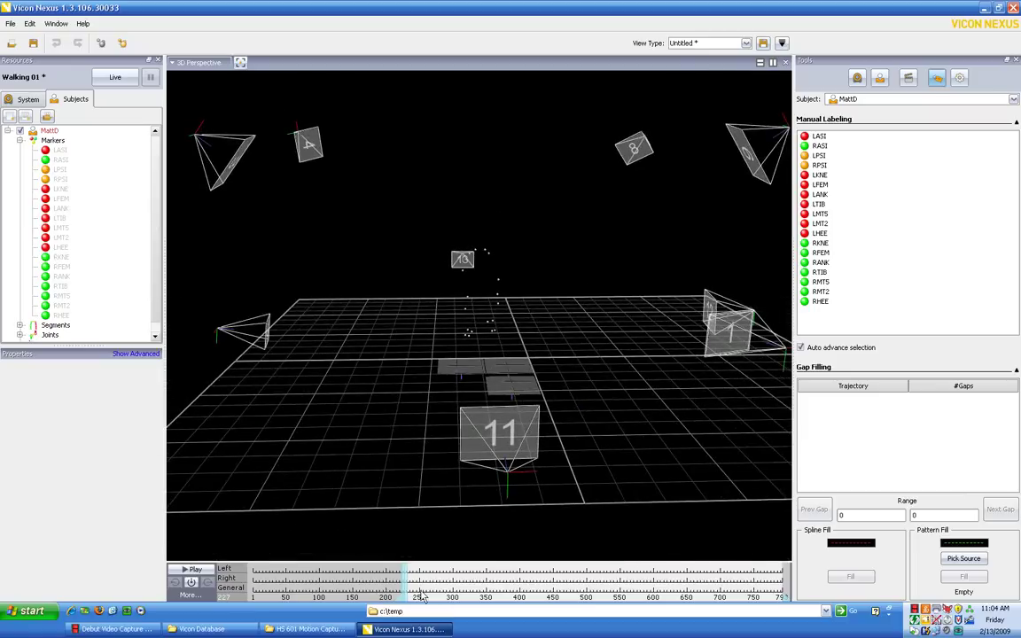
Trim the end of the trial and check the markers from several angles.
left_click_drag(404, 589, 597, 573)
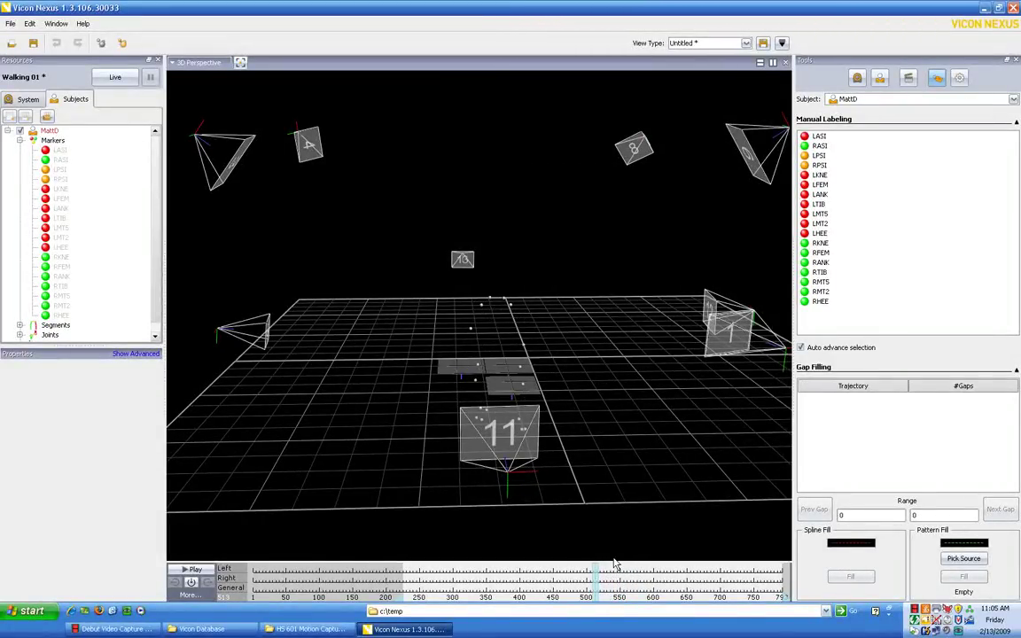
left_click(754, 599)
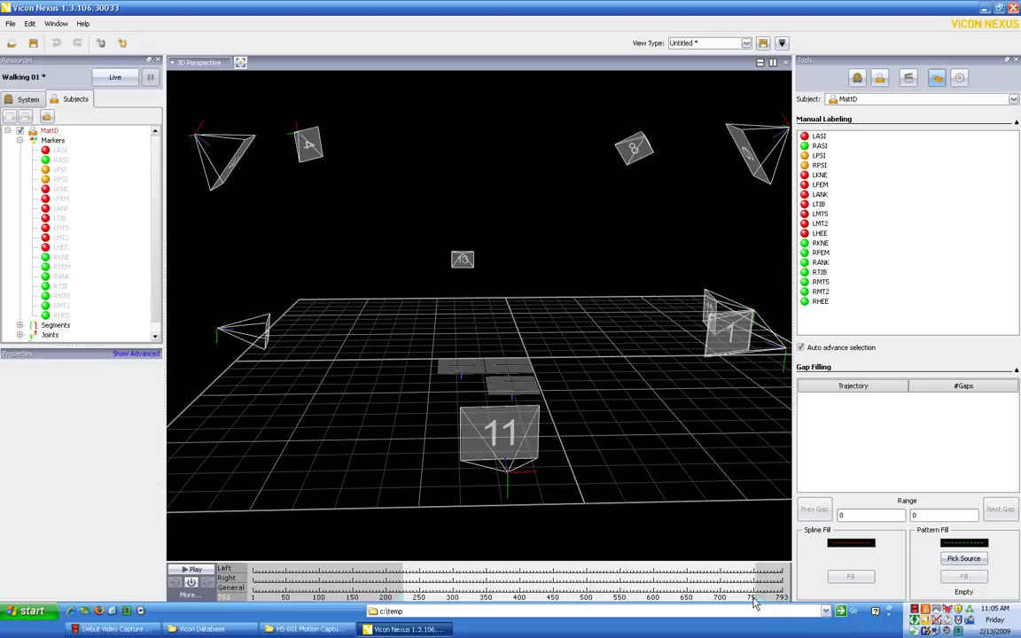
left_click_drag(755, 599, 590, 601)
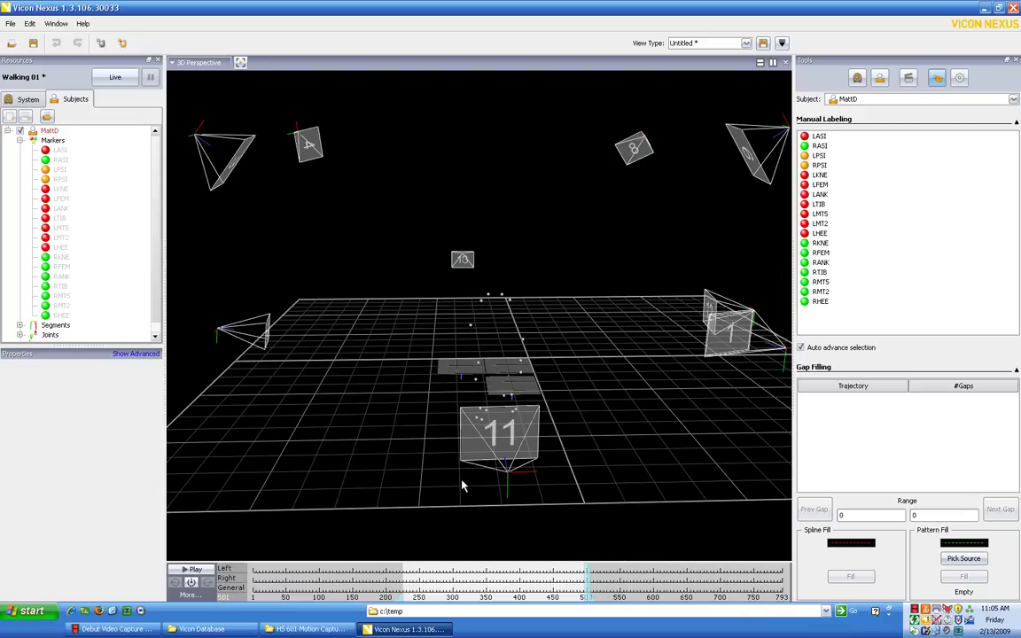
left_click_drag(466, 483, 513, 402)
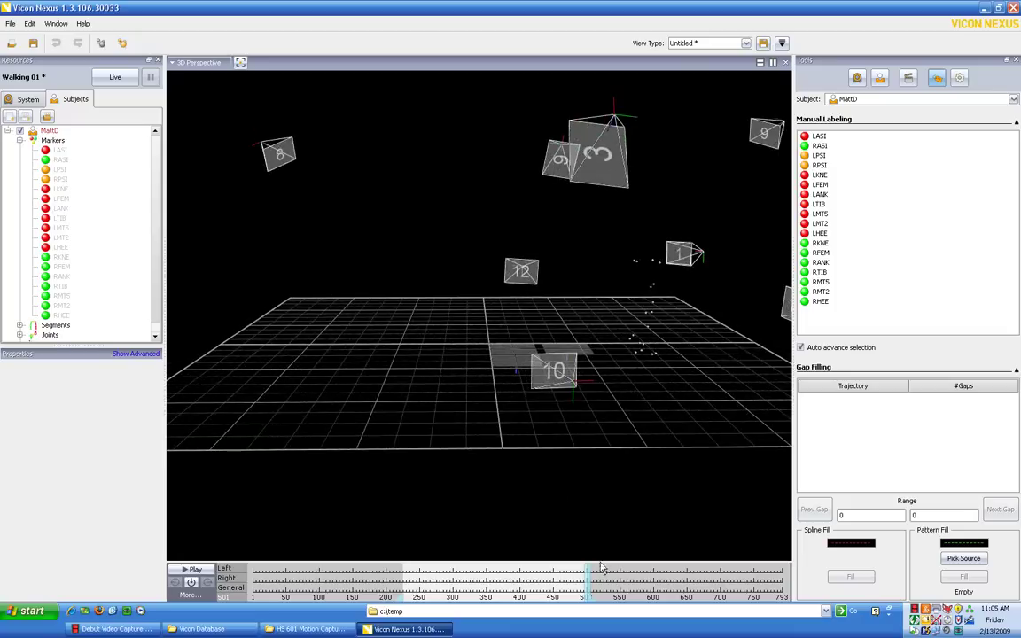
left_click_drag(587, 567, 404, 555)
left_click_drag(520, 454, 376, 464)
Zoom in and orbit to face the marker cluster, stepping forward a couple of frames.
scroll(379, 474, "up", 4)
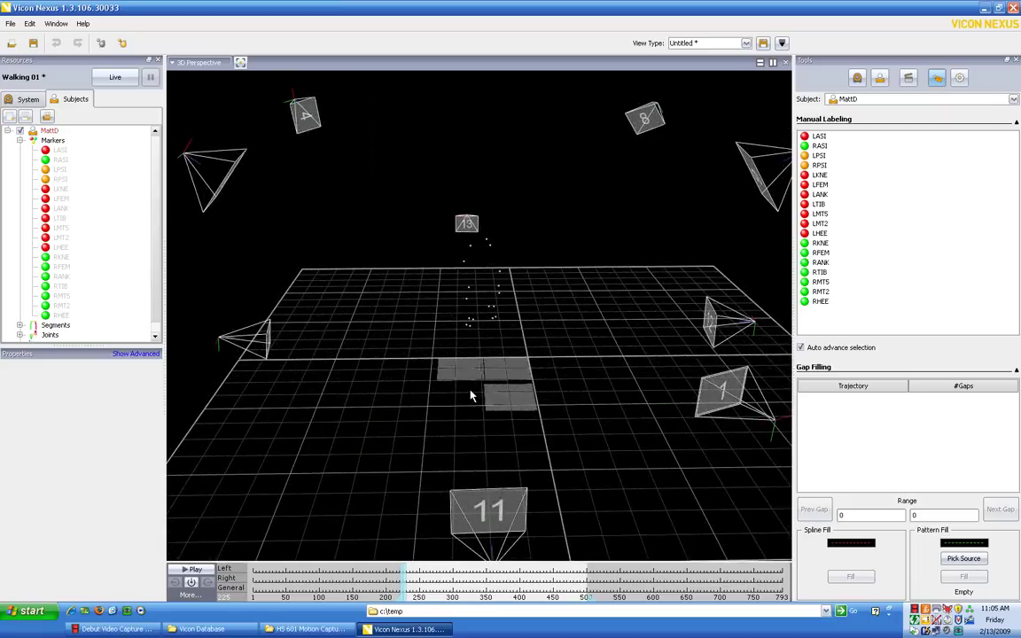
scroll(509, 386, "up", 5)
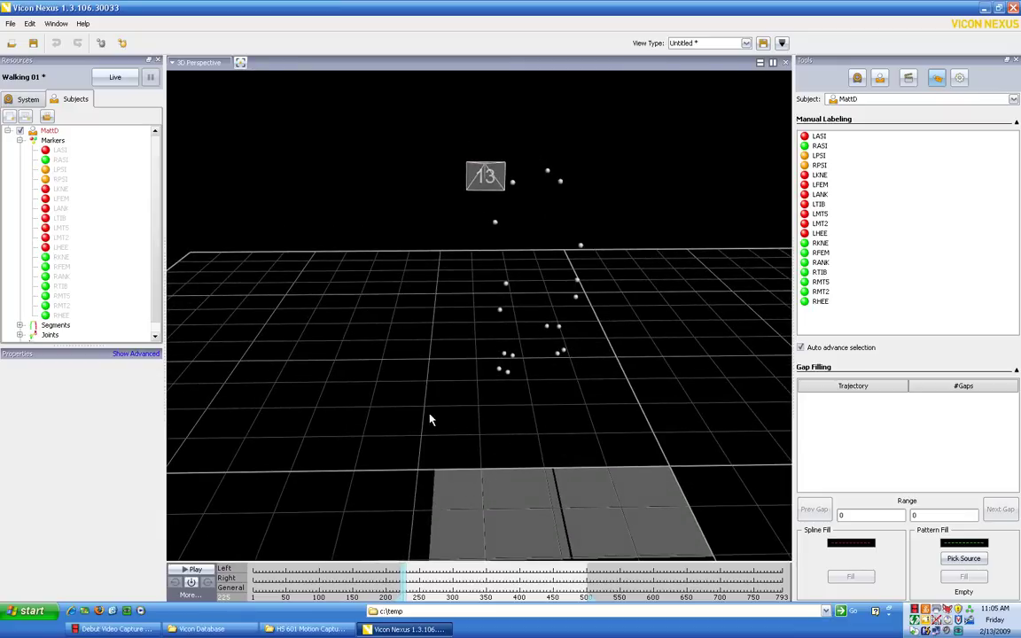
mouse_move(431, 418)
left_mouse_down()
mouse_move(472, 424)
mouse_move(533, 404)
mouse_move(443, 395)
mouse_move(412, 398)
mouse_move(412, 416)
left_mouse_up()
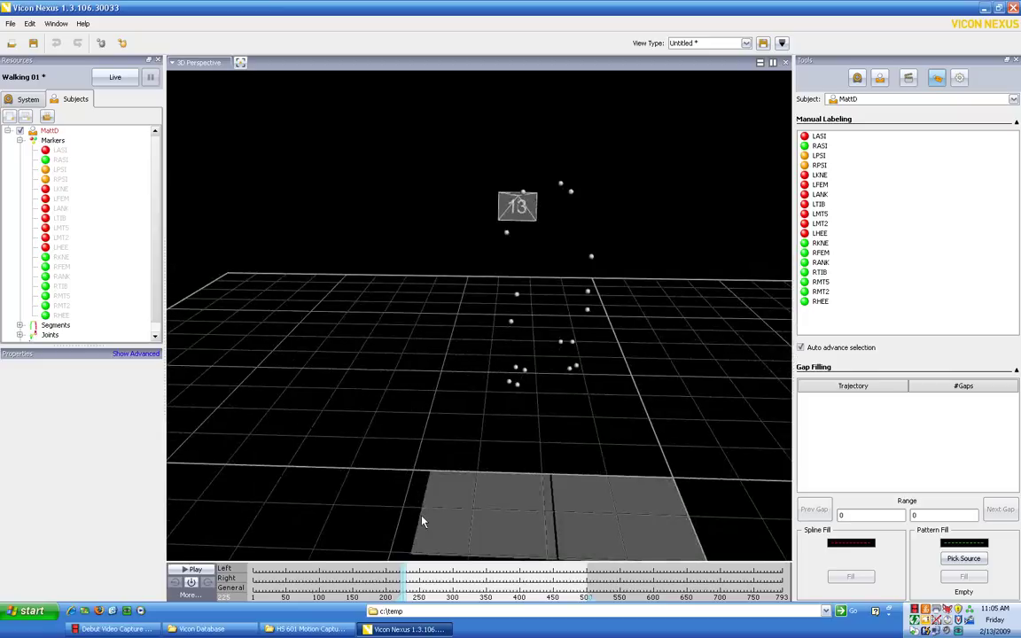
left_click(406, 589)
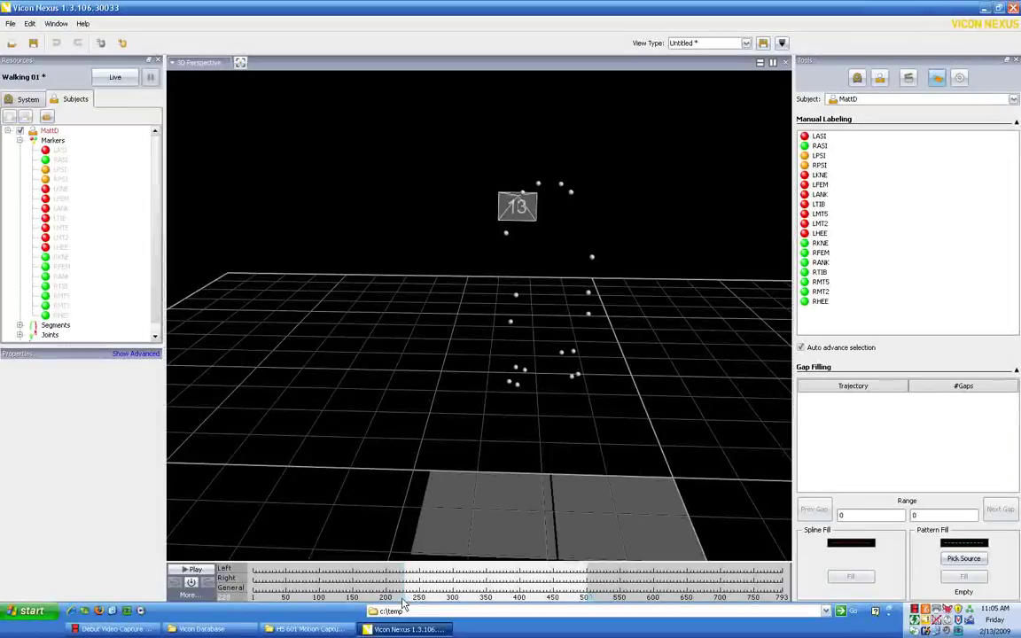
mouse_move(395, 399)
left_mouse_down()
mouse_move(410, 420)
mouse_move(463, 402)
mouse_move(401, 404)
left_mouse_up()
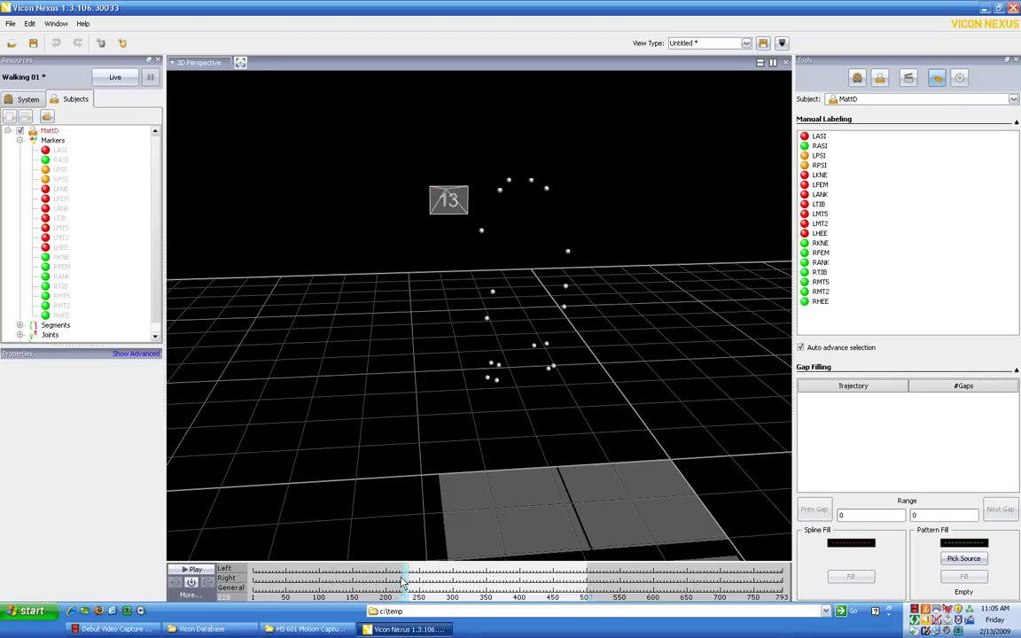
mouse_move(405, 583)
left_mouse_down()
mouse_move(588, 583)
mouse_move(405, 583)
left_mouse_up()
left_click_drag(408, 419, 390, 417)
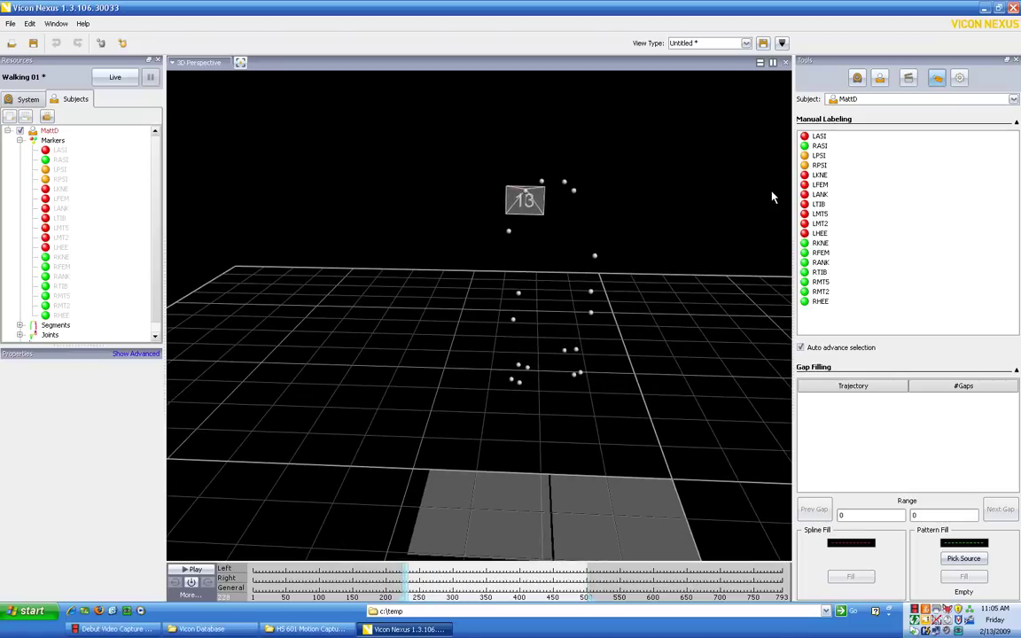
Label LASI, RASI, LPSI, RPSI, LKNE and LFEM on their markers in the 3D view.
left_click(813, 141)
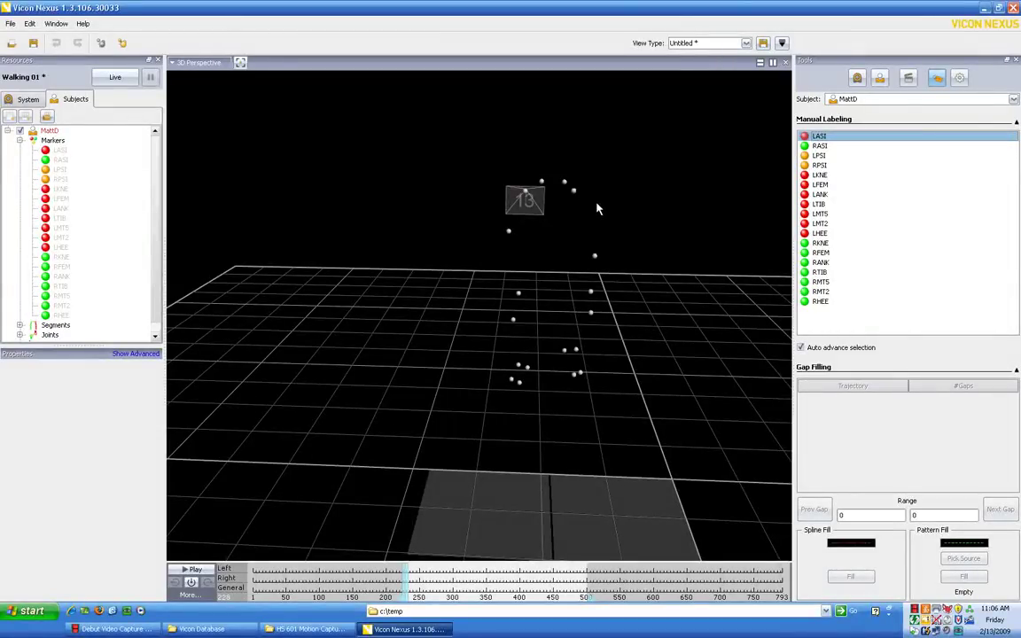
left_click(575, 190)
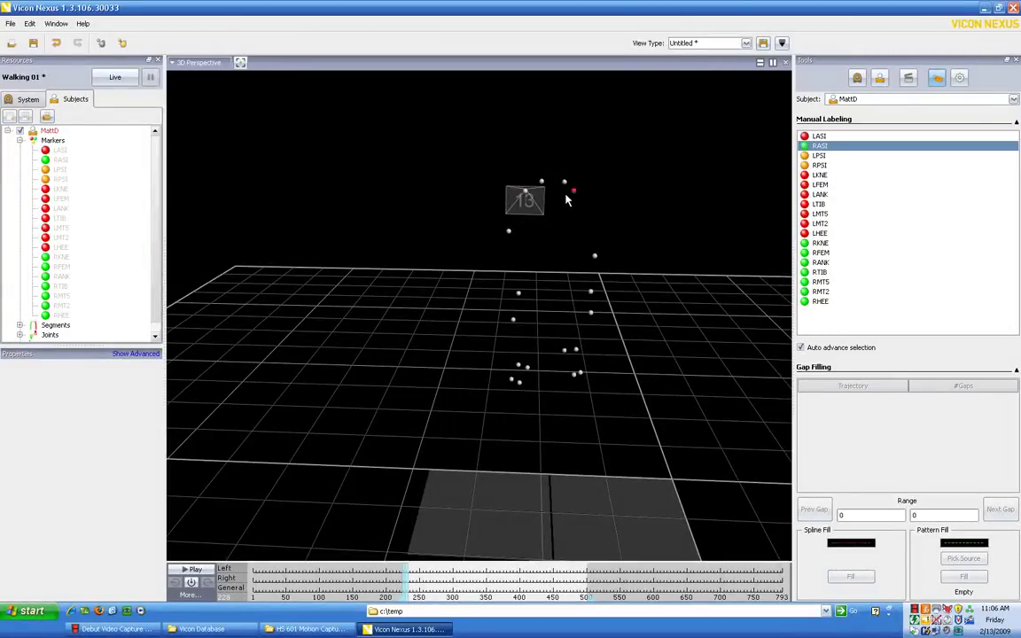
left_click(526, 192)
left_click(564, 183)
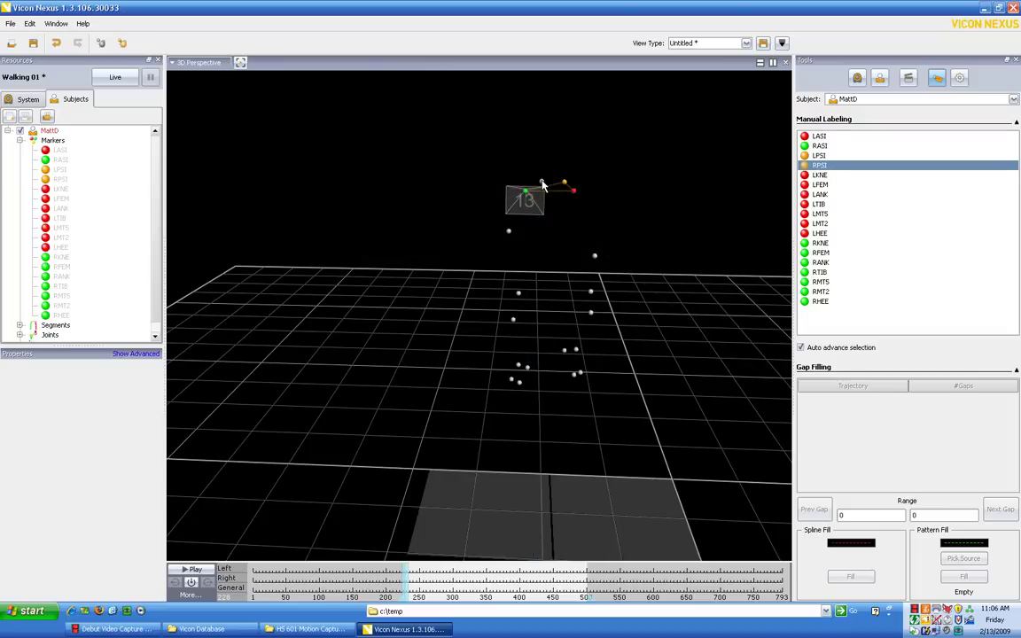
left_click(542, 182)
left_click(591, 290)
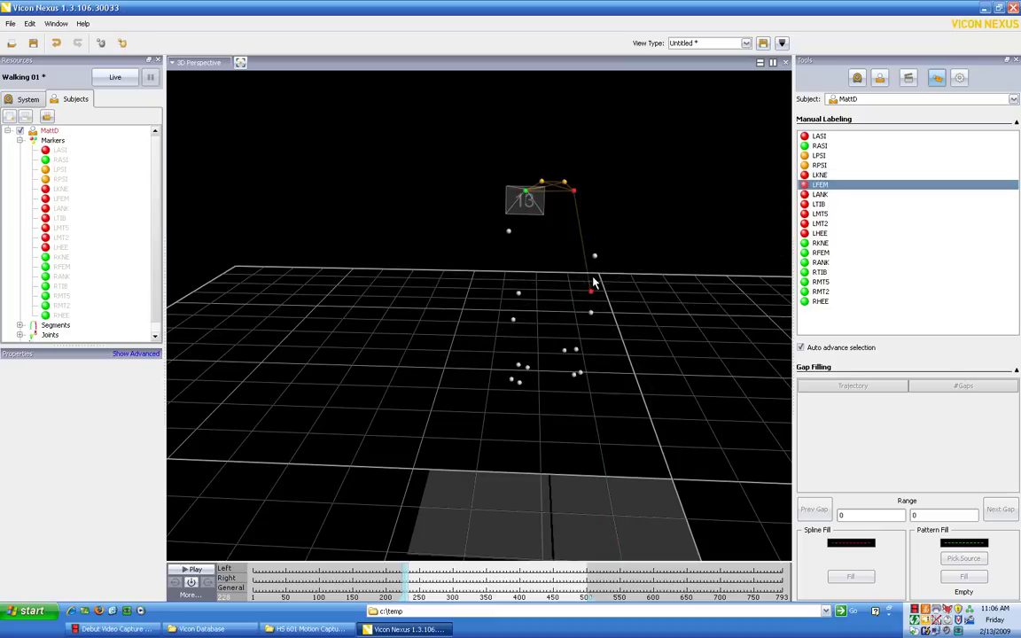
left_click(595, 258)
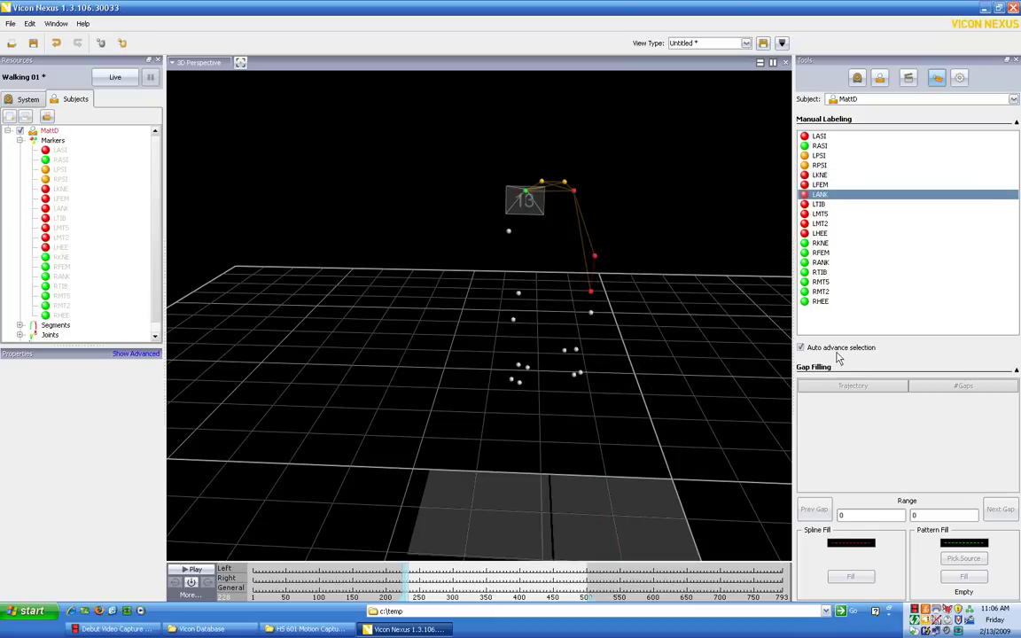